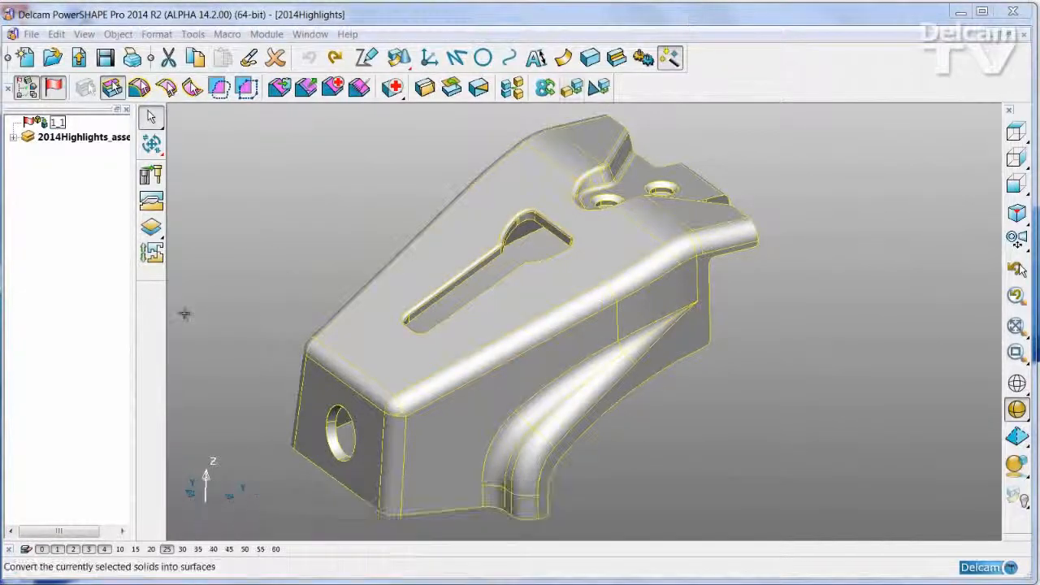
Step: Start the core/cavity separation of the solid, then pull the two tool halves apart and close them to check the split
left_click(152, 254)
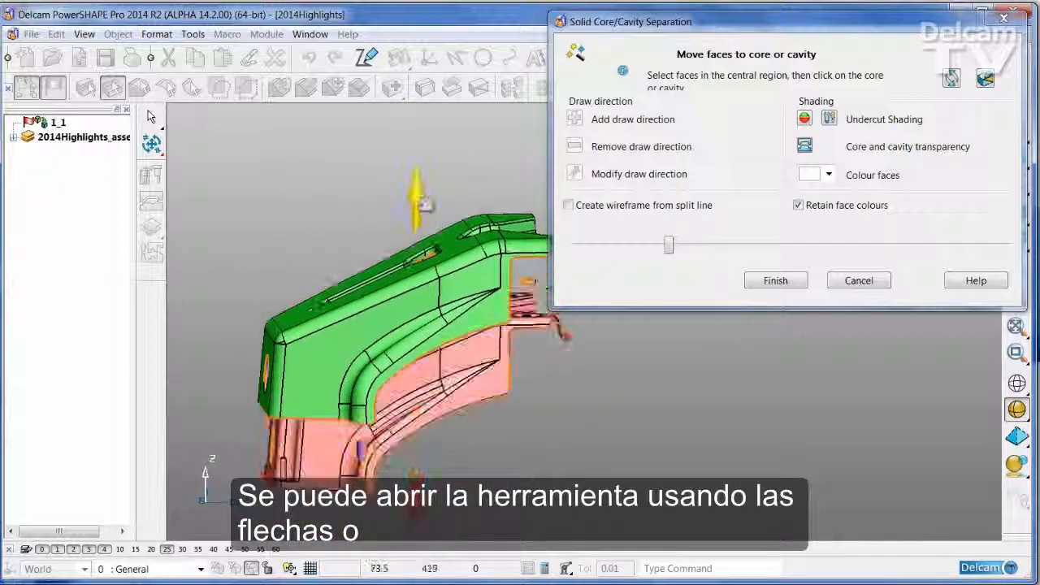
left_click(644, 242)
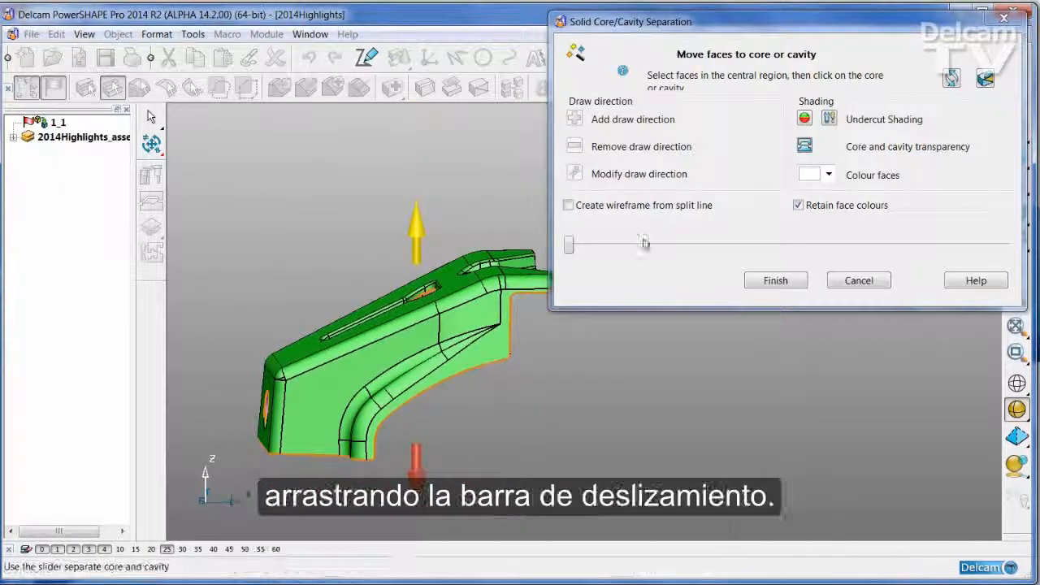
left_click_drag(579, 252, 602, 254)
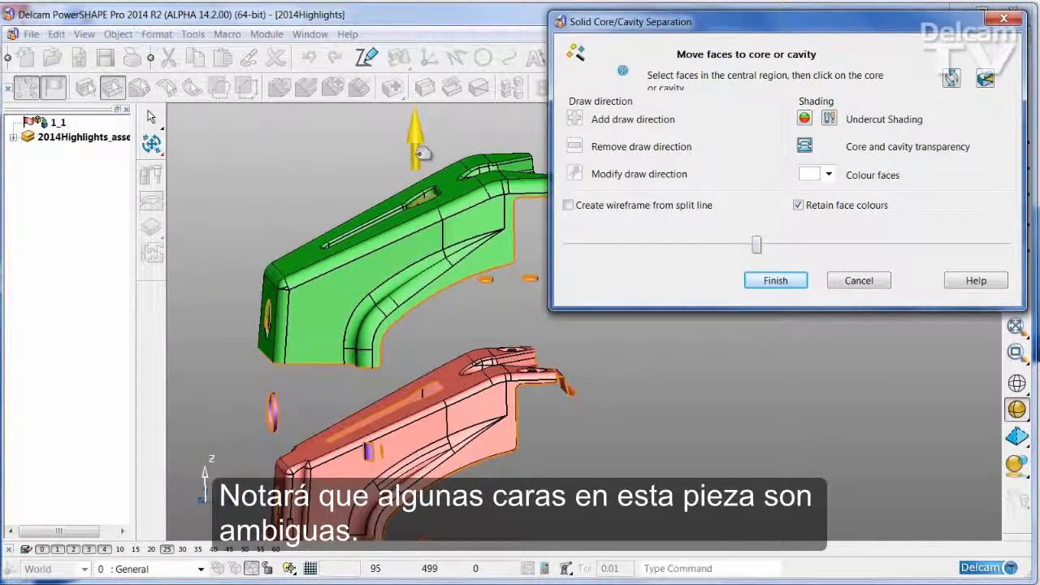
middle_click_drag(421, 152, 422, 280)
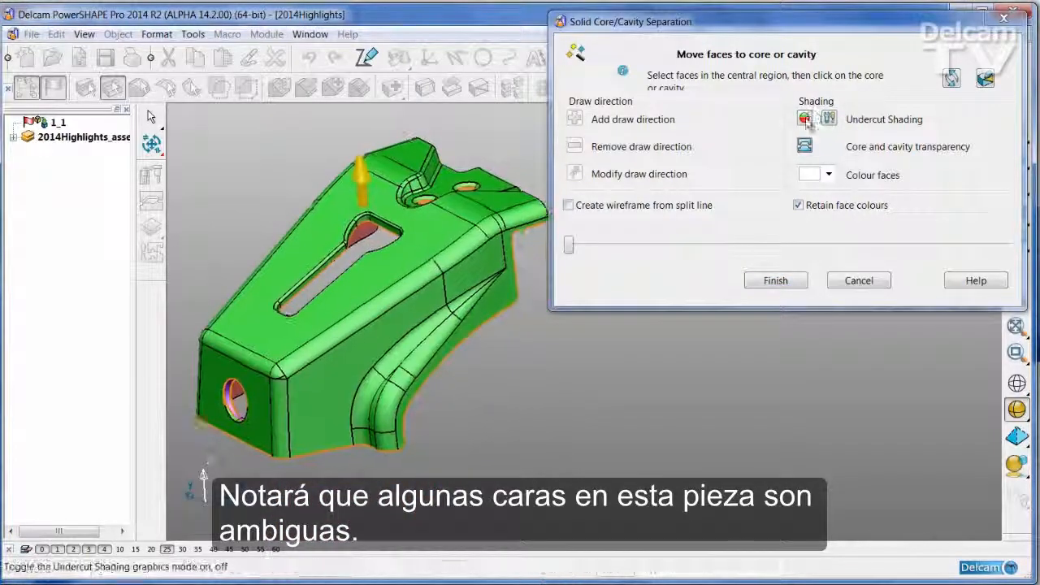
Step: Turn on undercut shading and examine the draft of the side walls, the ribs and the openings from several angles
left_click(829, 118)
scroll(525, 375, "up", 5)
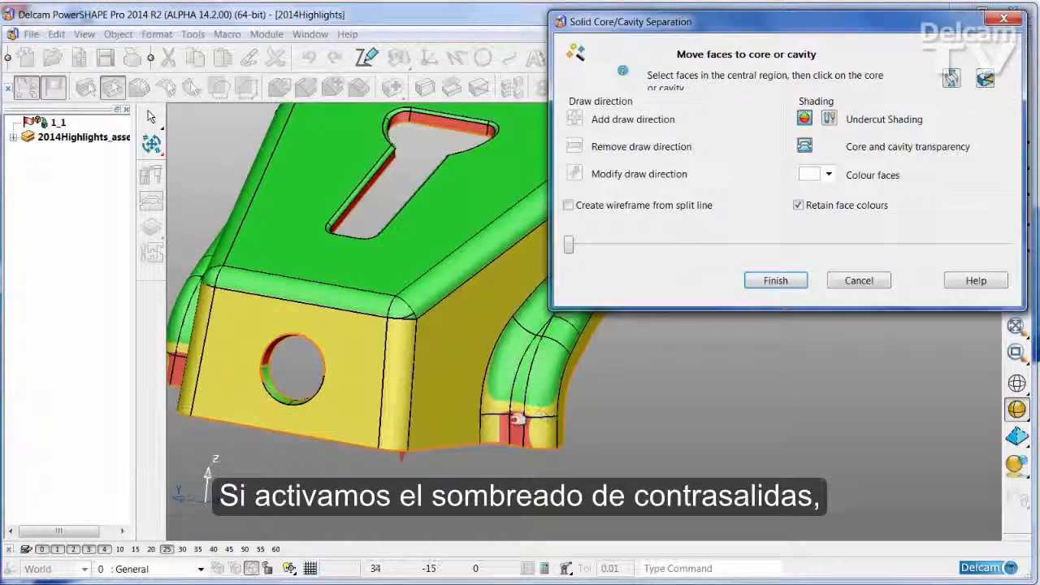
middle_click_drag(504, 433, 257, 306)
middle_click_drag(416, 416, 399, 265)
middle_click_drag(365, 327, 452, 451)
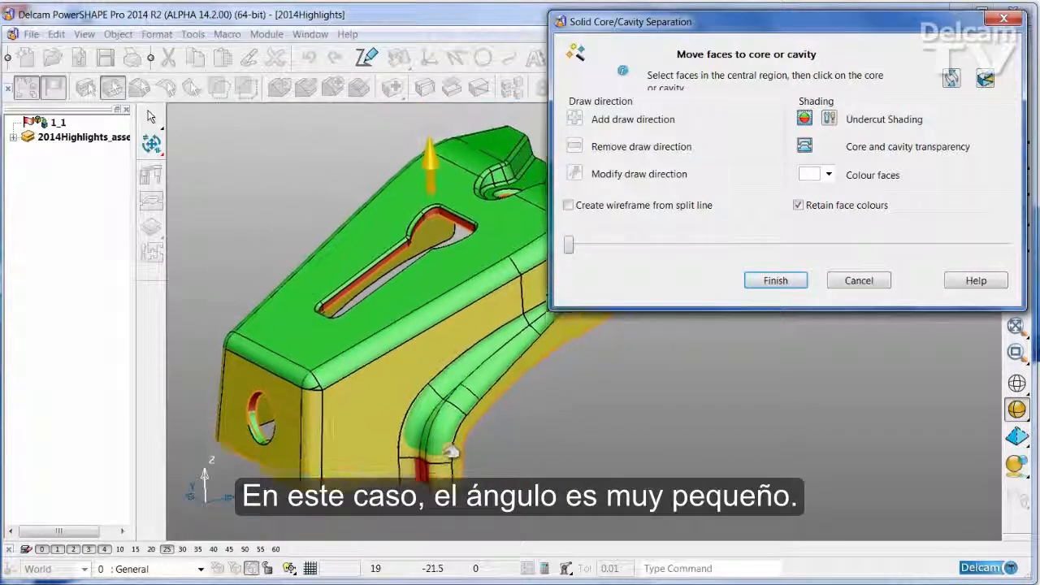
middle_click_drag(423, 200, 469, 282)
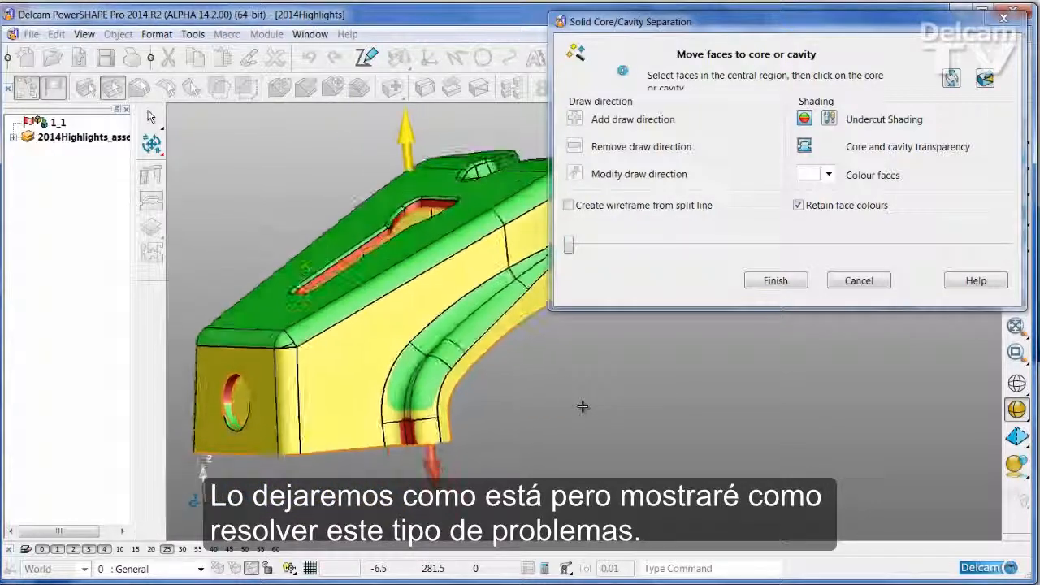
Step: Turn on core and cavity transparency and assign the ambiguous faces inside the two rear holes to the upper tool half
left_click(810, 150)
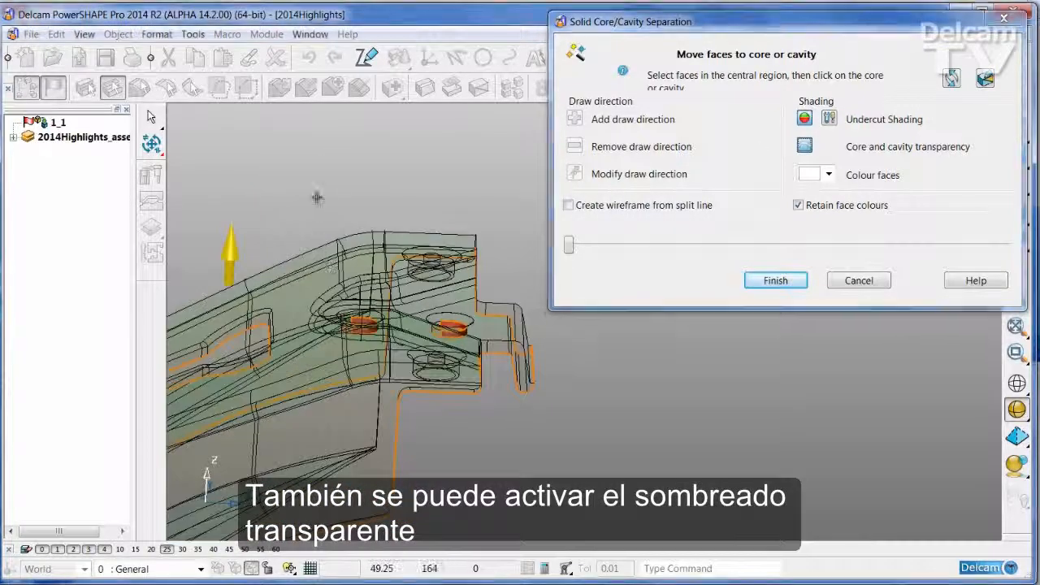
left_click_drag(316, 198, 487, 444)
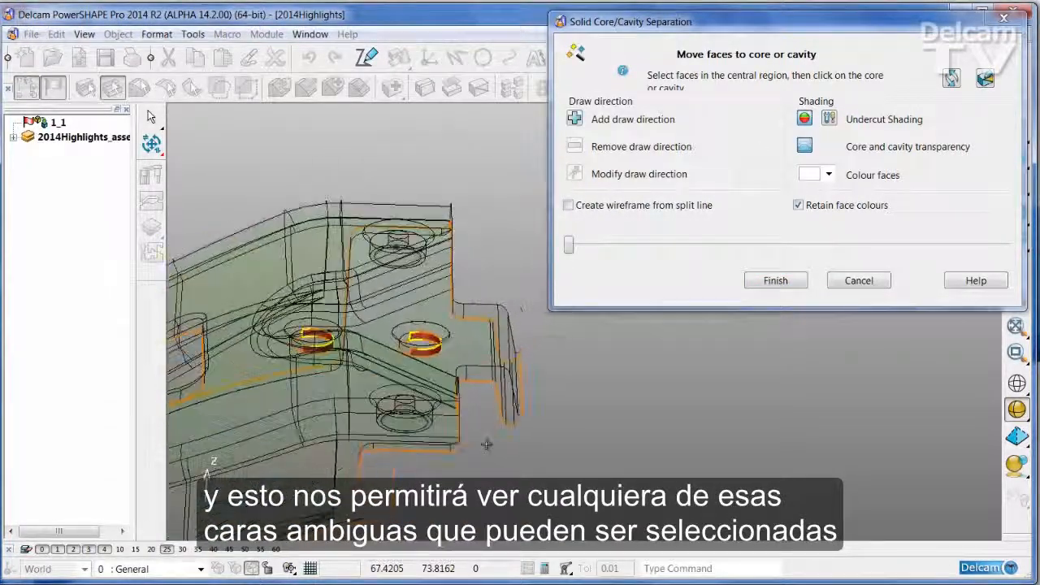
middle_click_drag(427, 362, 318, 346)
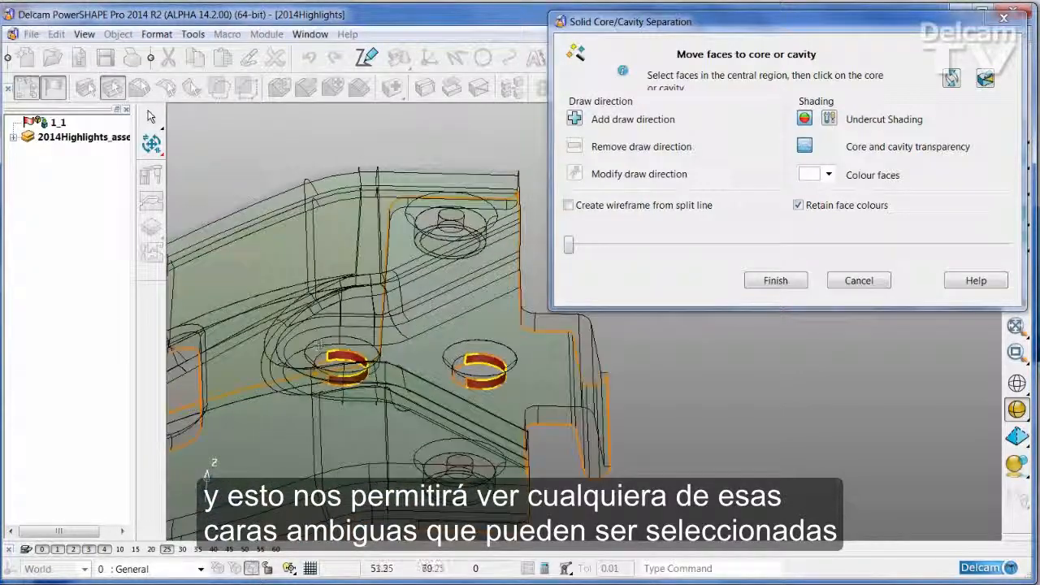
middle_click_drag(484, 356, 754, 341, "shift")
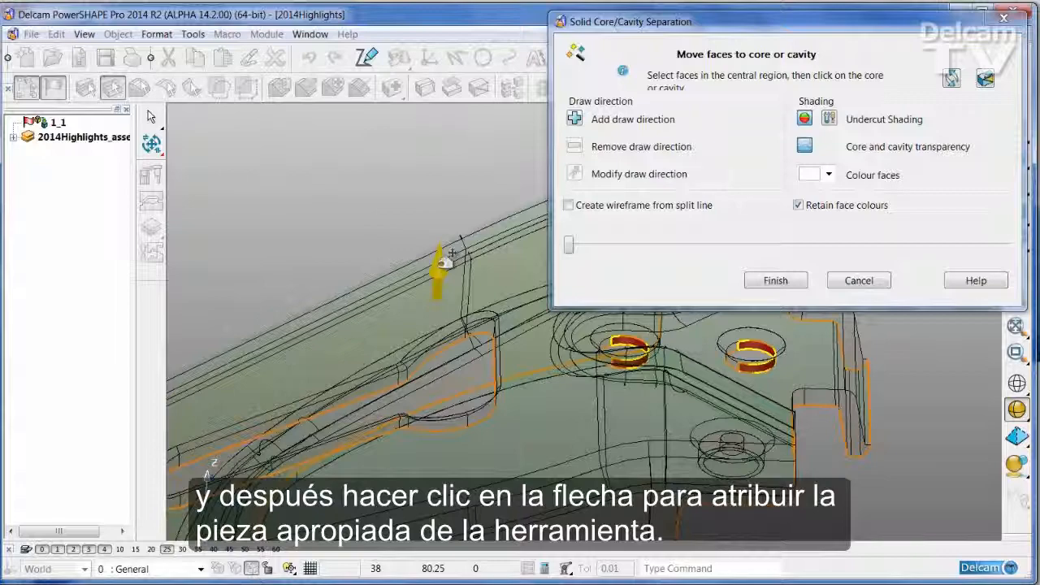
middle_click_drag(447, 258, 404, 226)
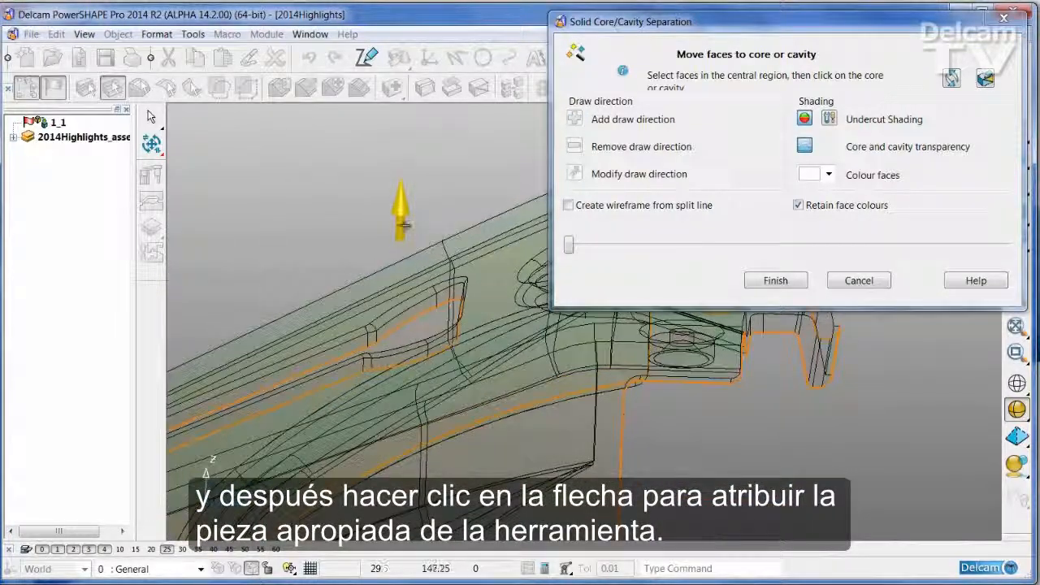
Step: Pull the tool halves apart and assign the remaining ambiguous faces in the lower area to the lower tool half
left_click_drag(404, 225, 410, 165)
middle_click_drag(906, 497, 800, 497, "shift")
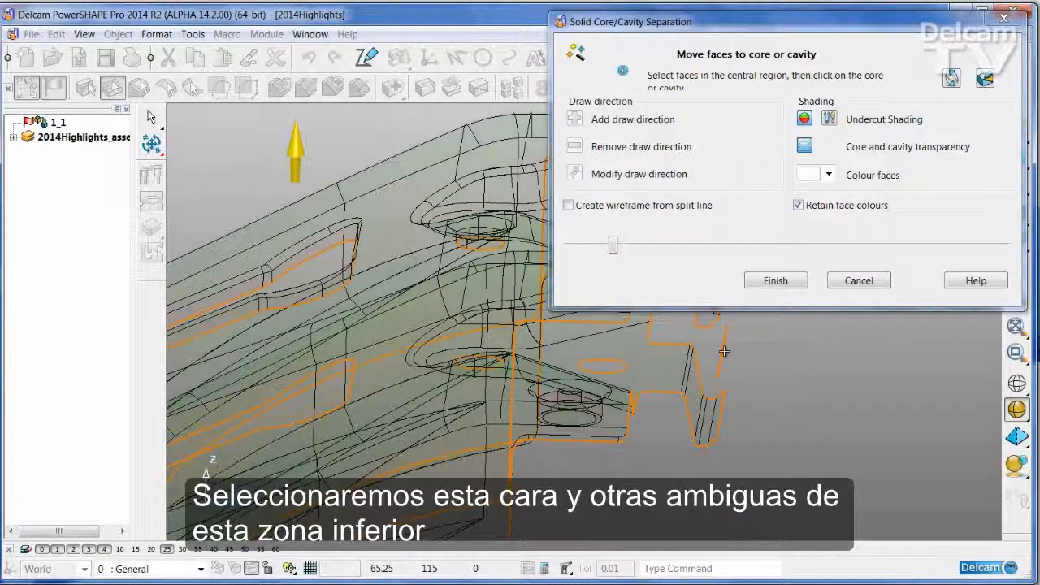
middle_click_drag(743, 368, 371, 448)
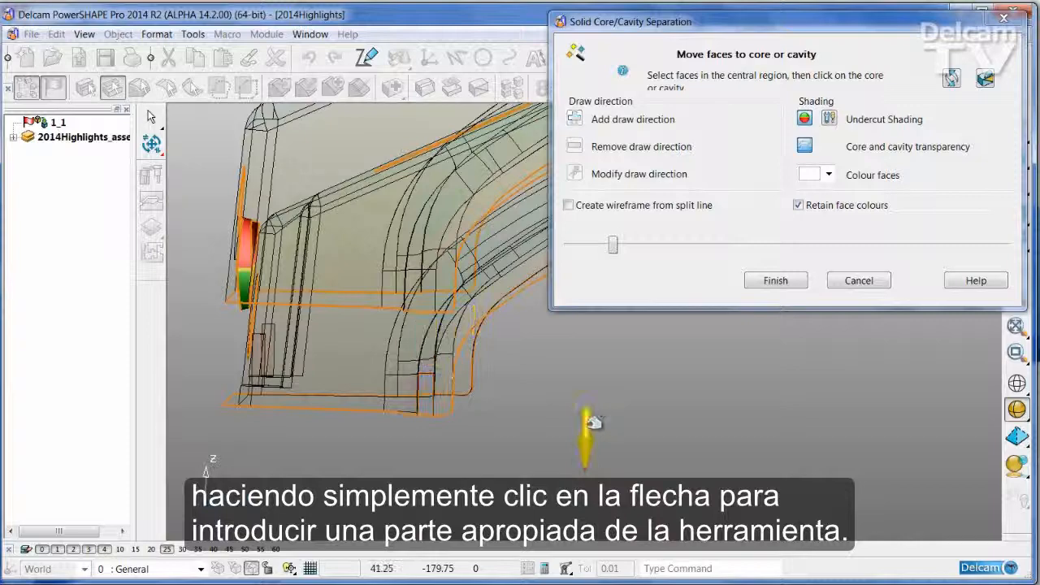
Step: Turn transparency off and add a draw direction for a slide pointing out of the front hole, using the hole's selected faces
middle_click_drag(599, 422, 386, 325)
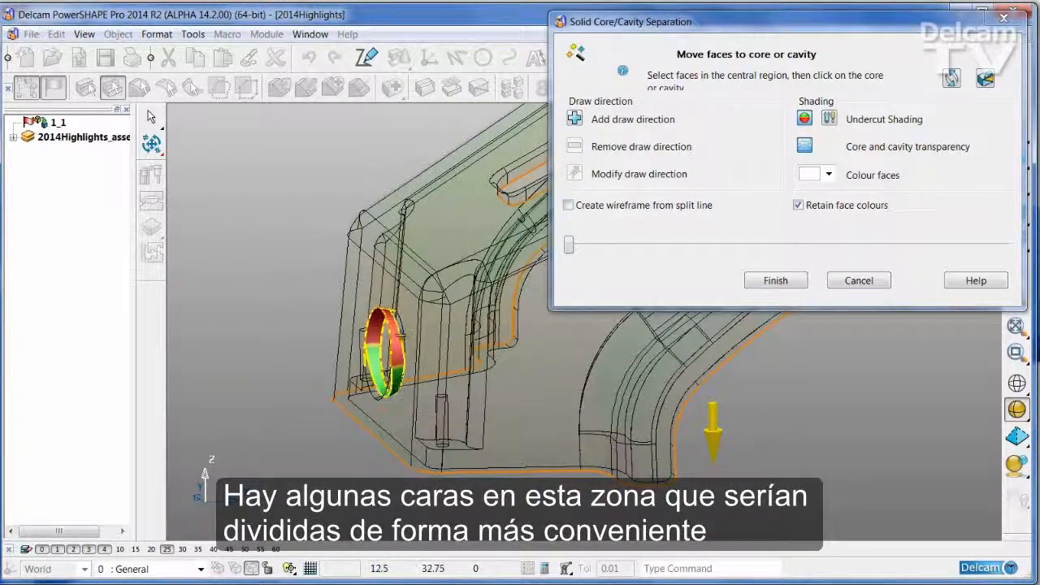
middle_click_drag(386, 333, 398, 340)
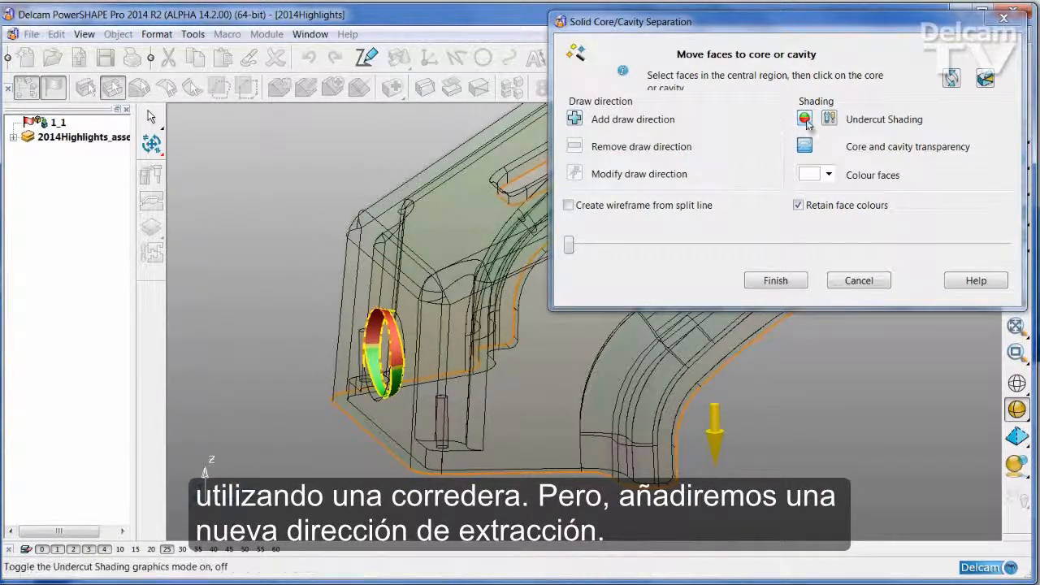
left_click(805, 146)
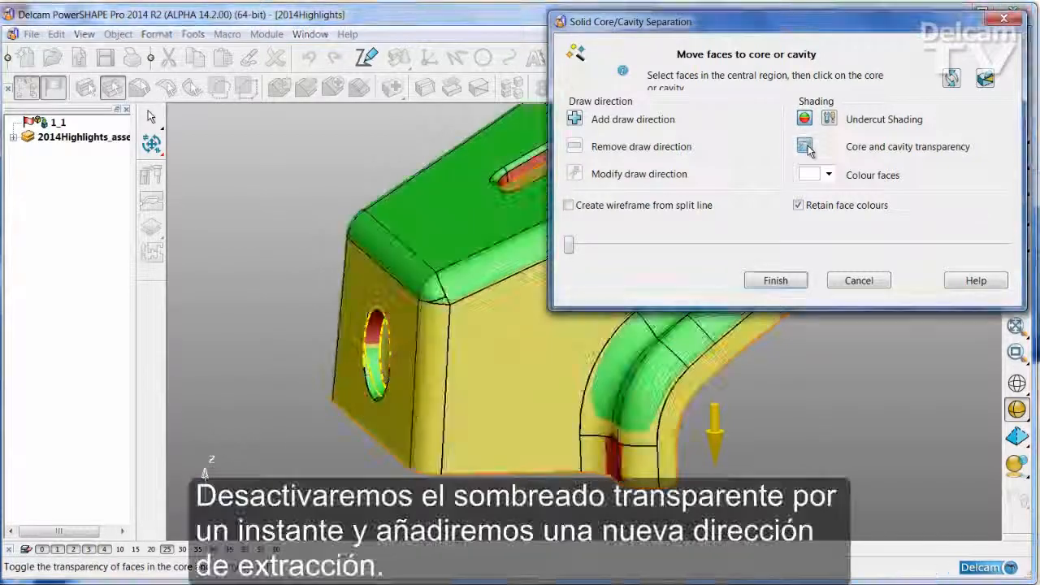
left_click(574, 119)
mouse_move(284, 325)
middle_mouse_down()
mouse_move(304, 349)
mouse_move(456, 395)
mouse_move(397, 382)
middle_mouse_up()
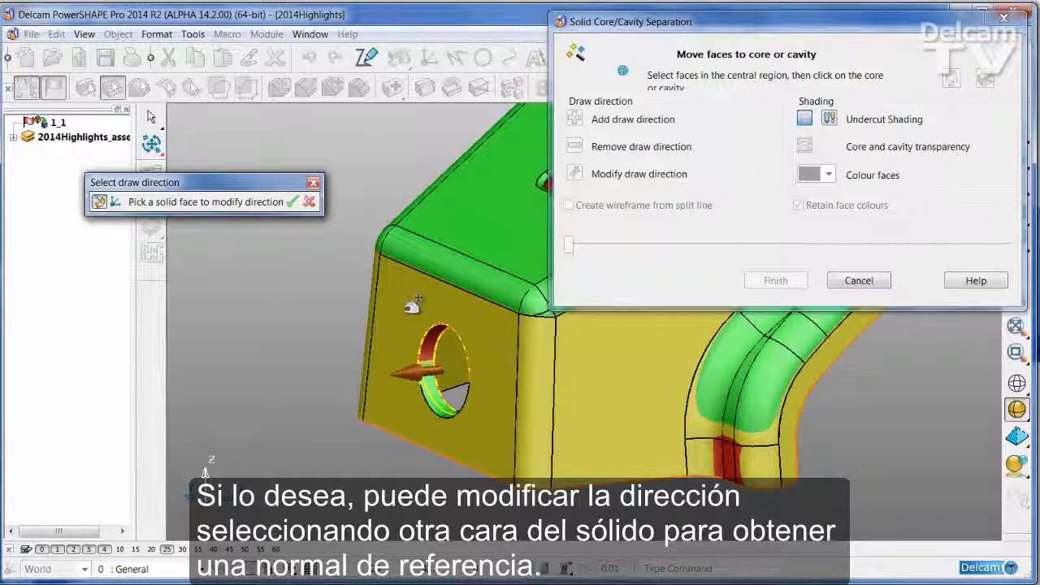
middle_click_drag(413, 312, 367, 315)
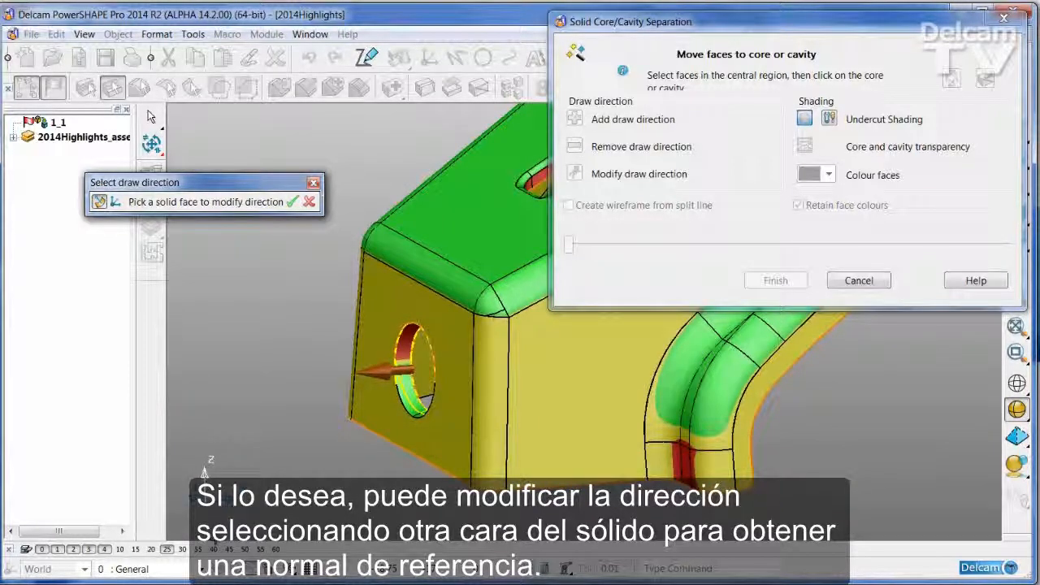
left_click(292, 203)
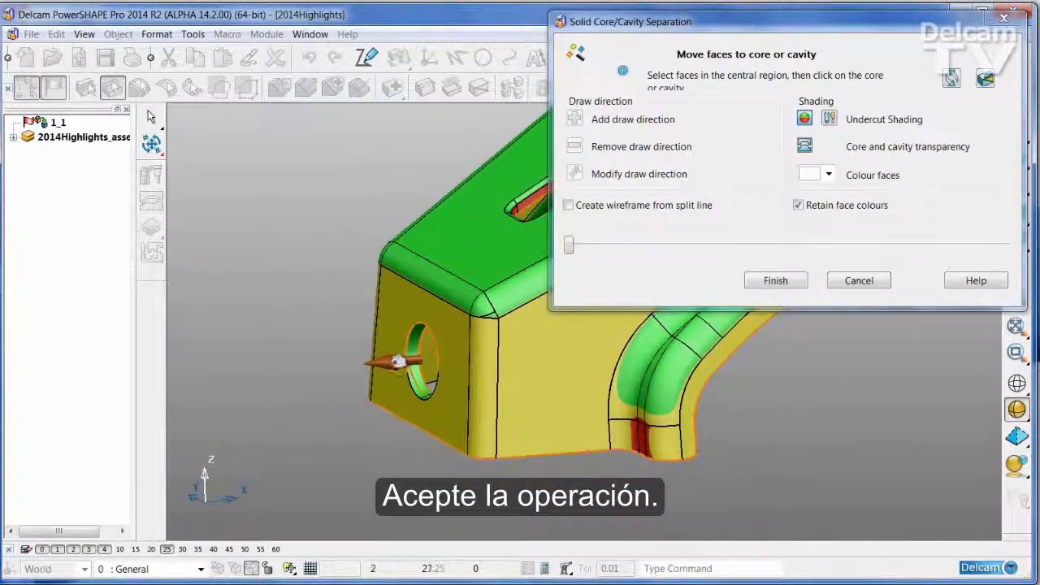
Step: Pull the front slide out along its draw direction and transfer the hole's remaining ambiguous faces to it
mouse_move(412, 365)
left_mouse_down()
mouse_move(316, 382)
mouse_move(296, 381)
mouse_move(388, 372)
mouse_move(292, 368)
mouse_move(411, 364)
mouse_move(278, 376)
mouse_move(350, 372)
mouse_move(301, 383)
left_mouse_up()
middle_click_drag(301, 384, 304, 393)
scroll(299, 392, "up", 5)
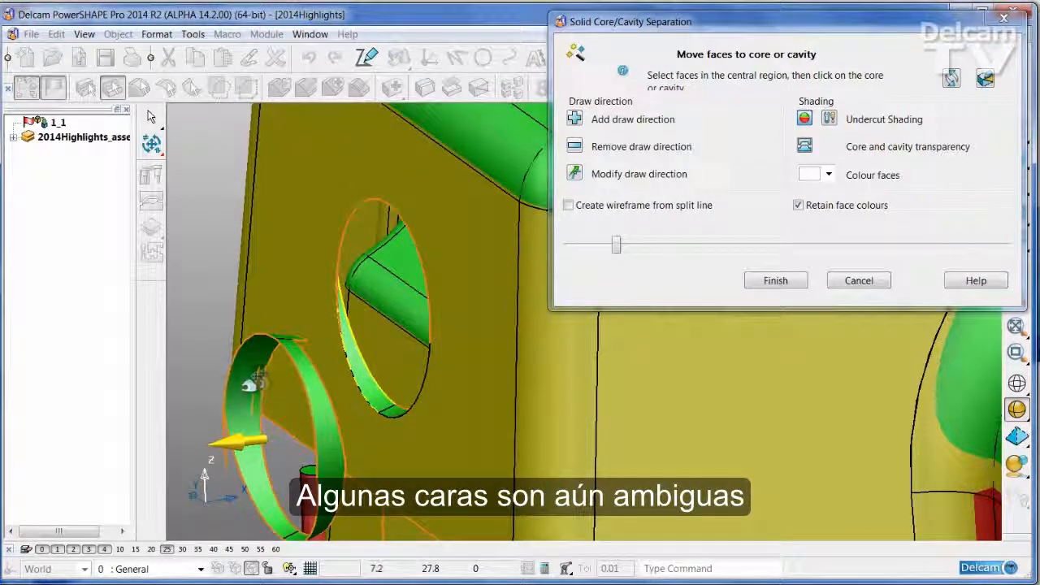
middle_click_drag(249, 387, 380, 303)
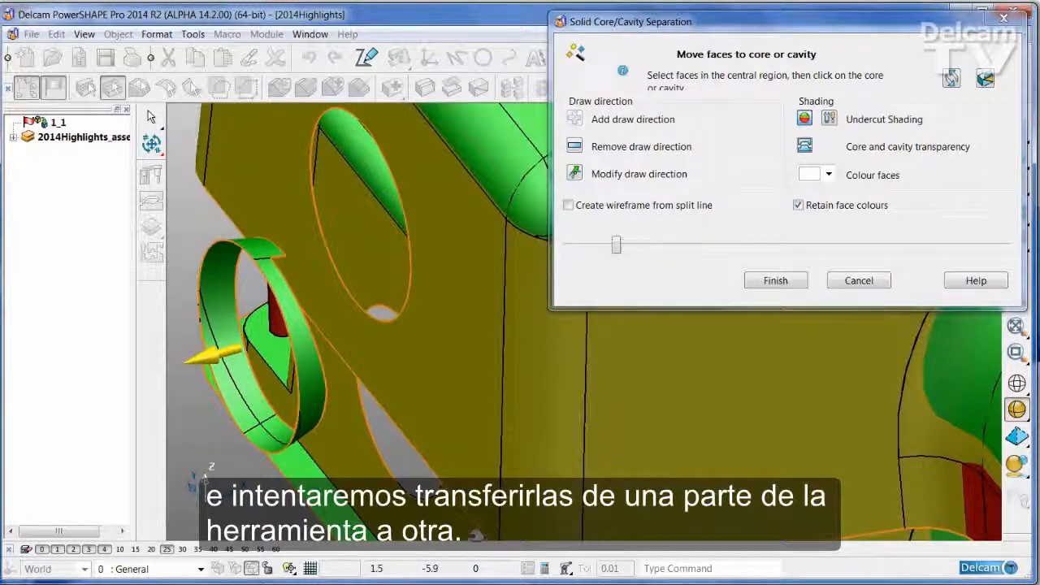
middle_click_drag(476, 536, 431, 463)
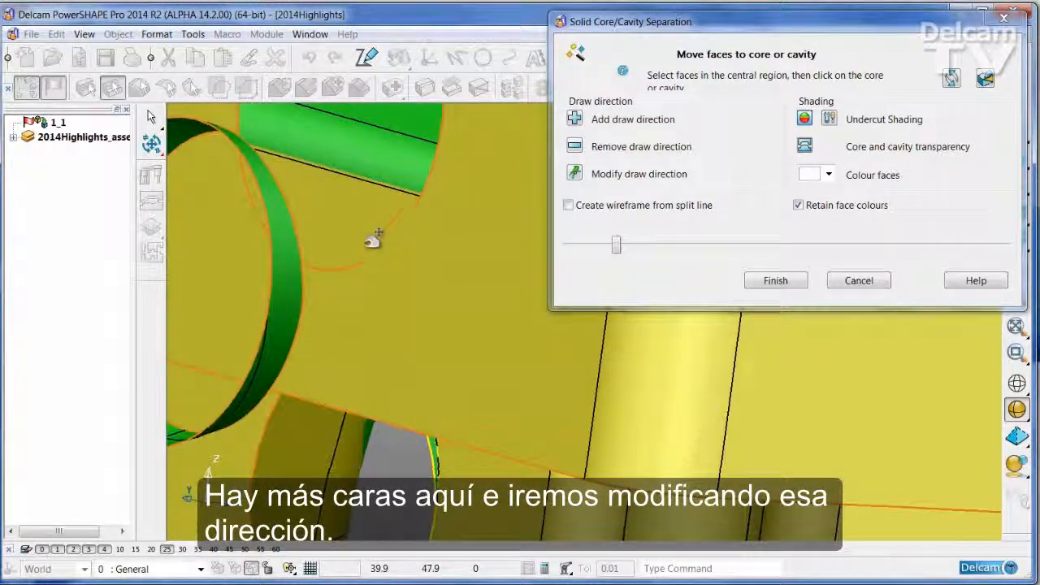
middle_click_drag(372, 240, 411, 307)
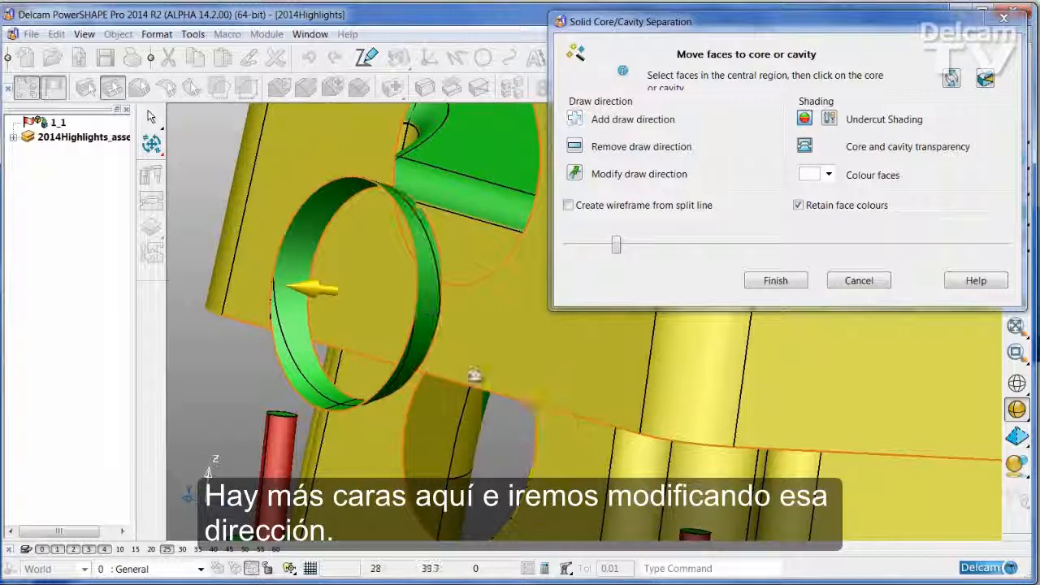
scroll(479, 392, "down", 4)
middle_click_drag(483, 407, 771, 129)
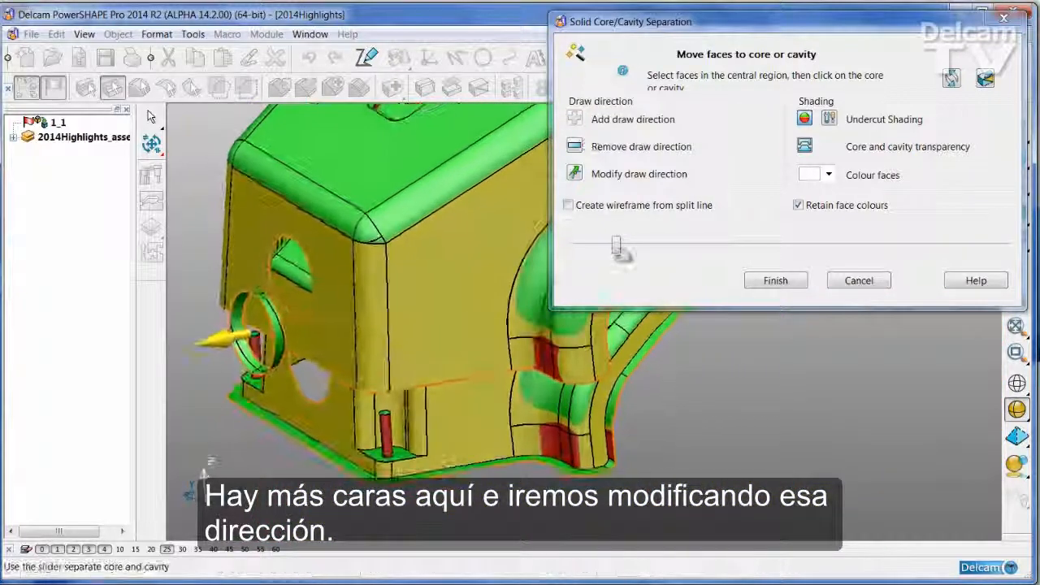
Step: Bring the tool parts almost together and turn off undercut shading to view the part in its core, cavity and slide colours
left_click_drag(620, 252, 579, 257)
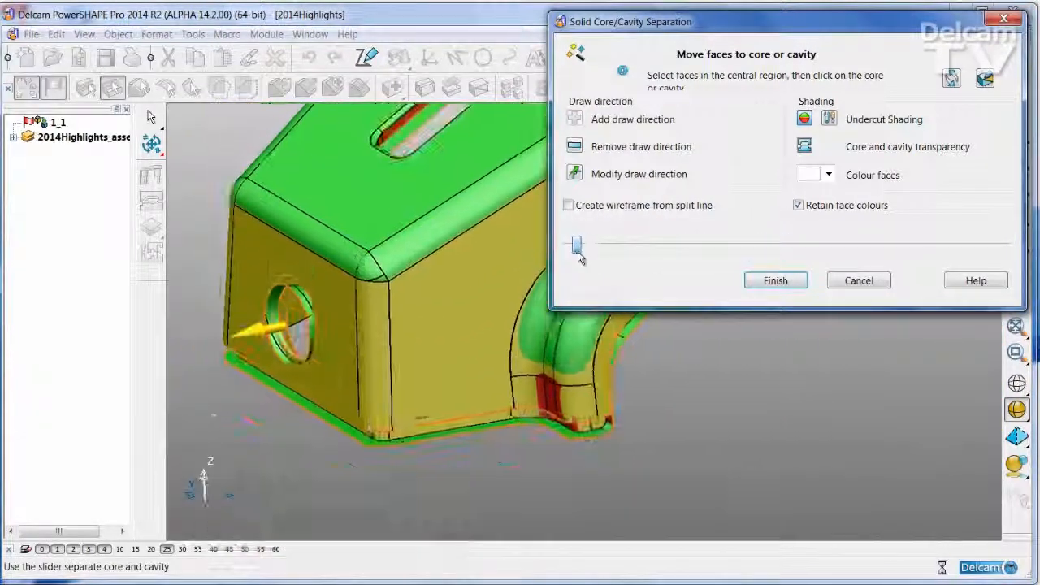
left_click(804, 119)
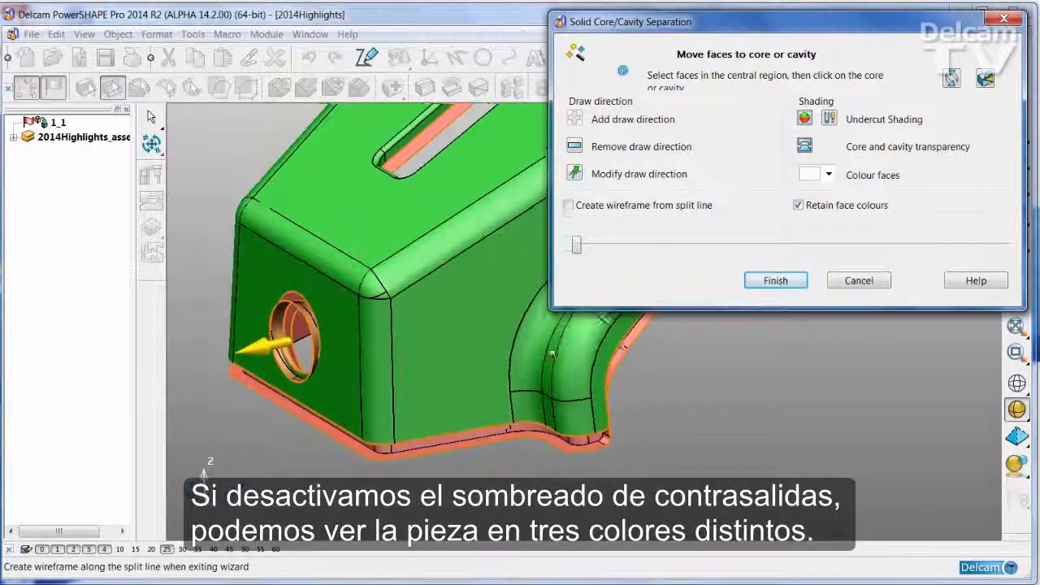
scroll(325, 349, "up", 3)
middle_click_drag(326, 350, 255, 399)
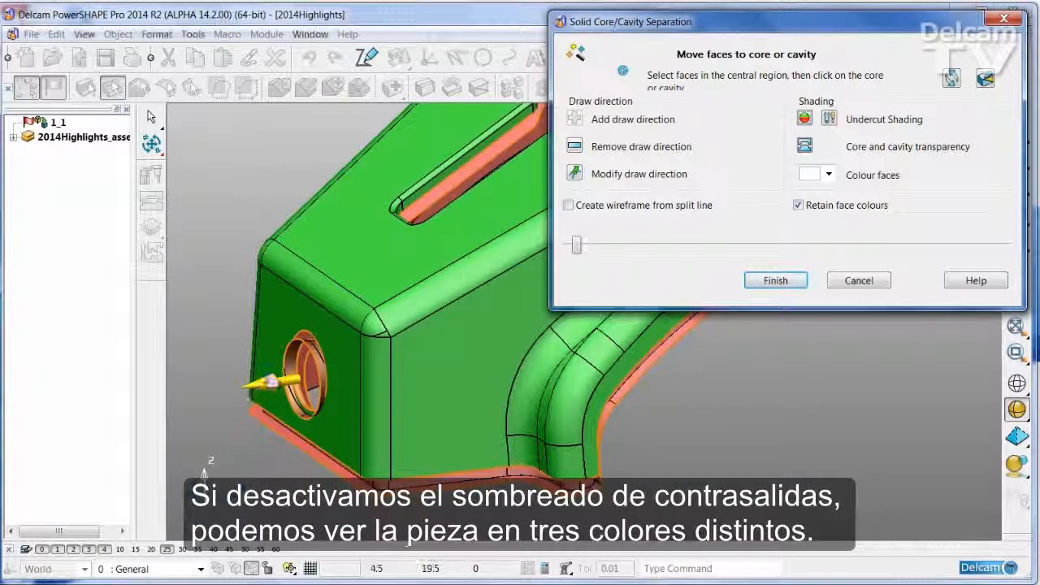
Step: Open the tool halves and examine how the lower lip of the rear flange is divided between them
left_click_drag(576, 245, 649, 244)
middle_click_drag(351, 245, 334, 220)
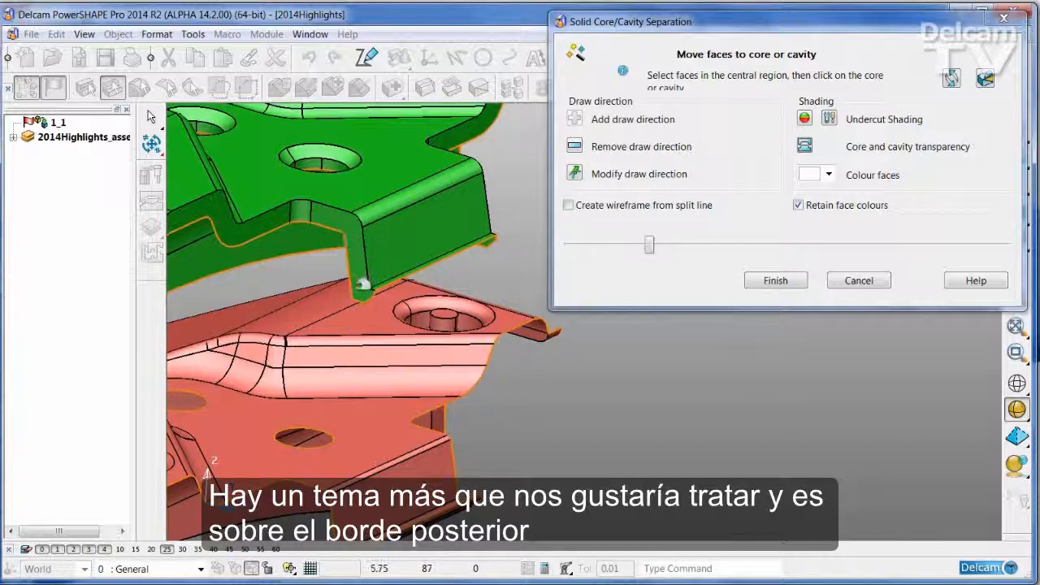
middle_click_drag(365, 257, 356, 269)
scroll(354, 265, "up", 3)
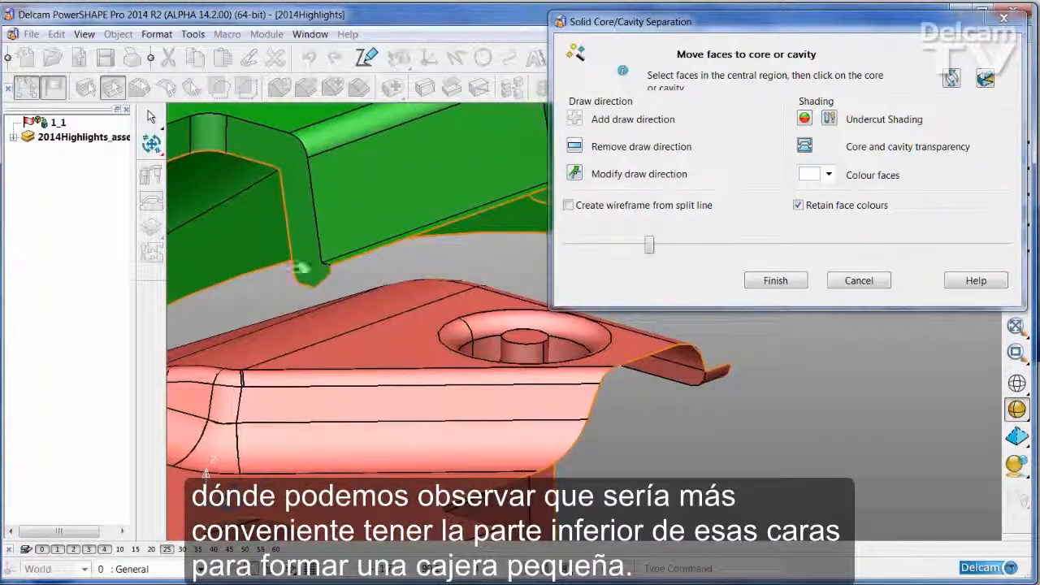
middle_click_drag(317, 265, 418, 396)
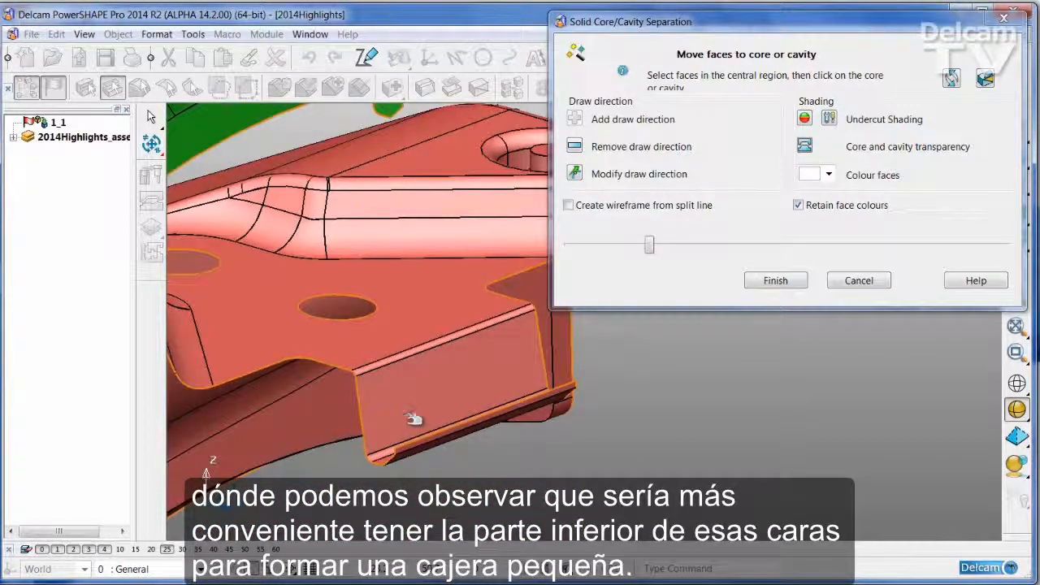
Step: Close the tool halves and start splitting faces, leaving the wizard temporarily to create geometry at the rear flange
left_click_drag(651, 246, 568, 255)
scroll(634, 344, "up", 4)
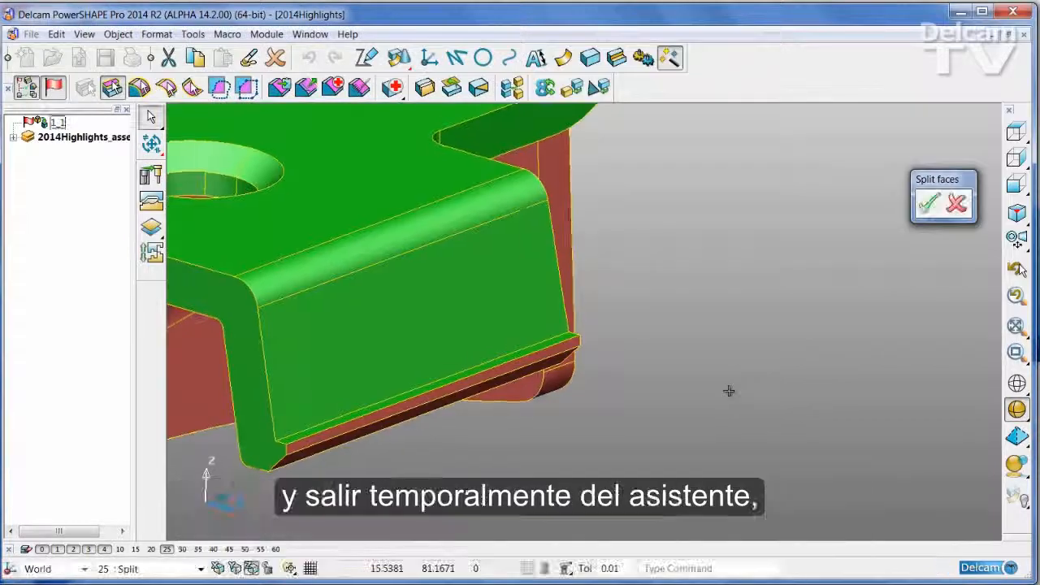
middle_click_drag(729, 391, 727, 390)
Step: Draw a single line about 1.9 long across the end face of the rear flange, starting at the inner corner of the lip
left_click(457, 57)
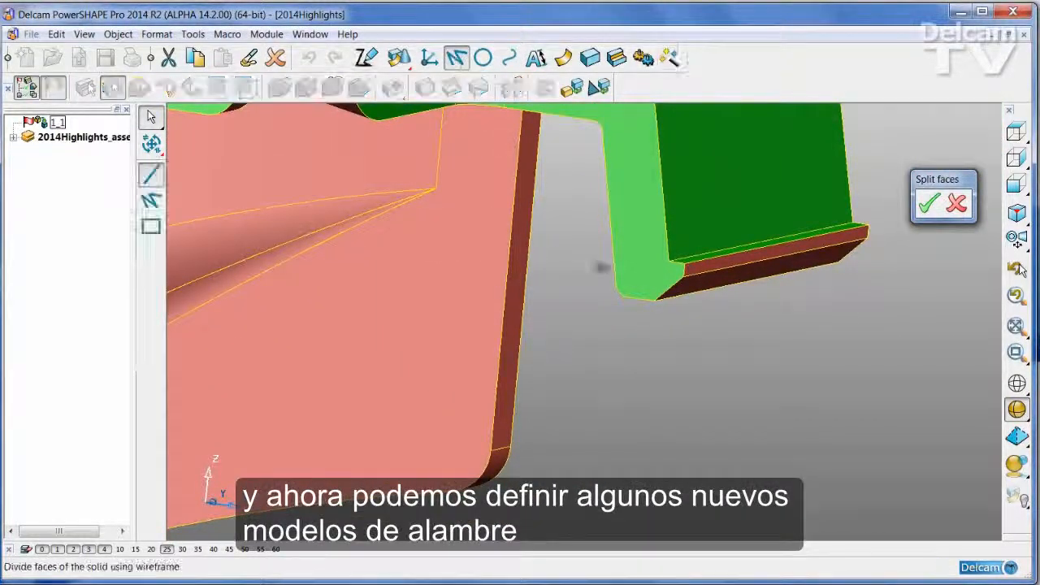
left_click(626, 252)
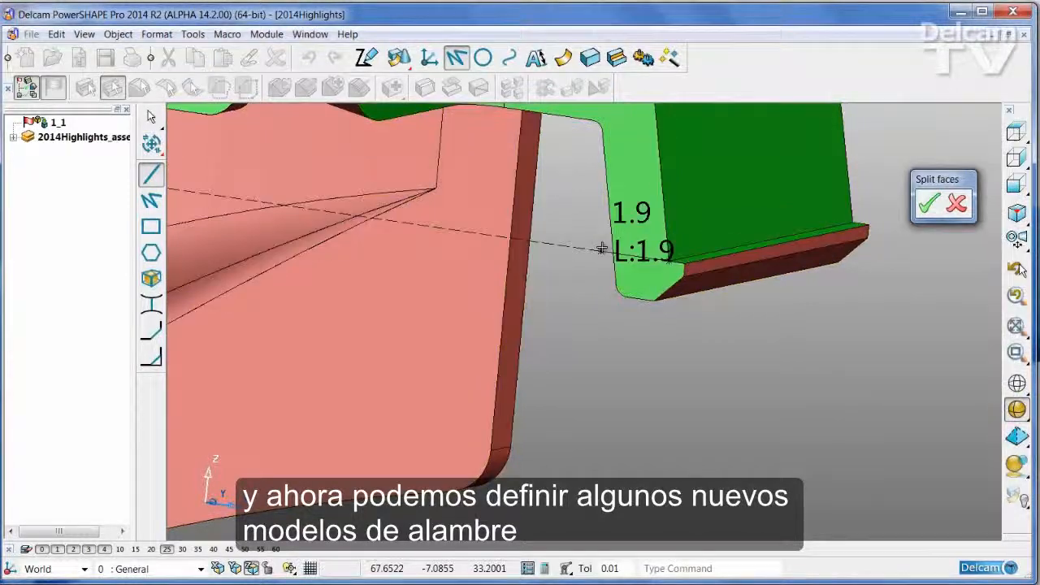
left_click(608, 249)
middle_click_drag(608, 250, 573, 358)
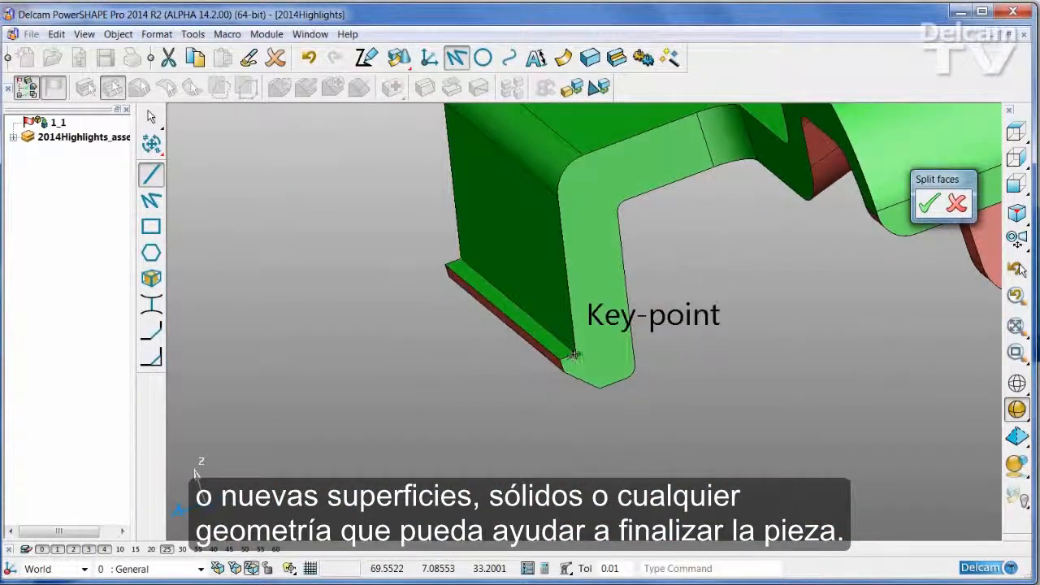
Step: Draw a single line about 1.9 long across the rear flange's other end face, from the lip's inner corner past the opposite edge
left_click(573, 354)
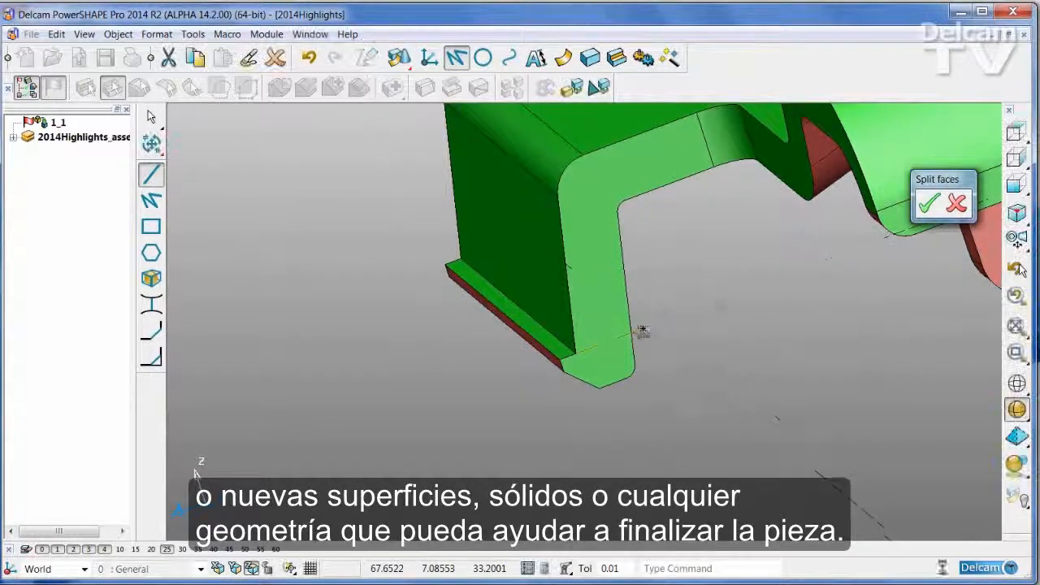
middle_click_drag(642, 331, 569, 422)
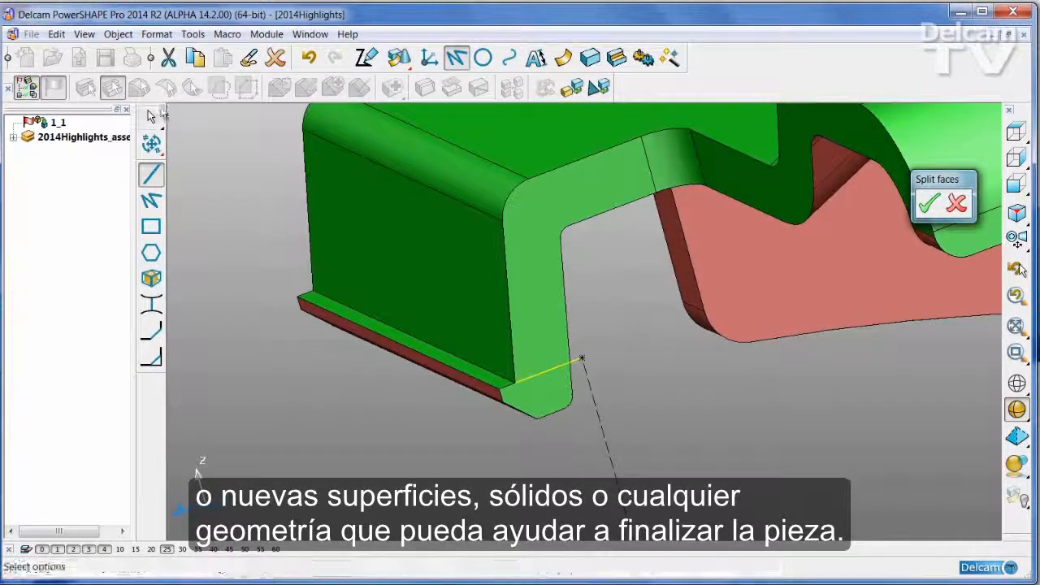
left_click(159, 114)
Step: Divide the rear flange's end face with the line drawn across it, separating the lip portion
left_click(525, 209)
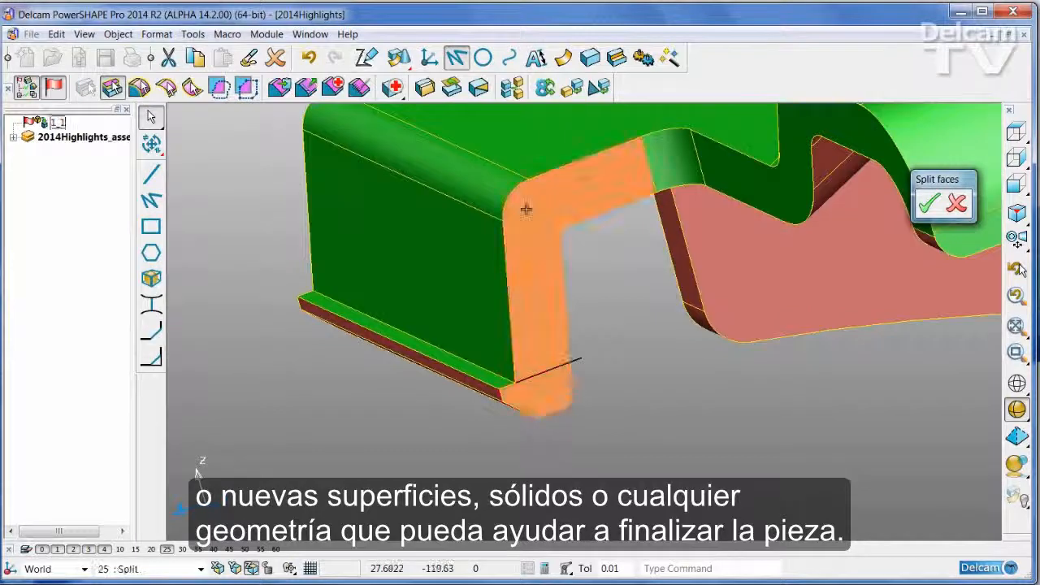
scroll(525, 209, "up", 3)
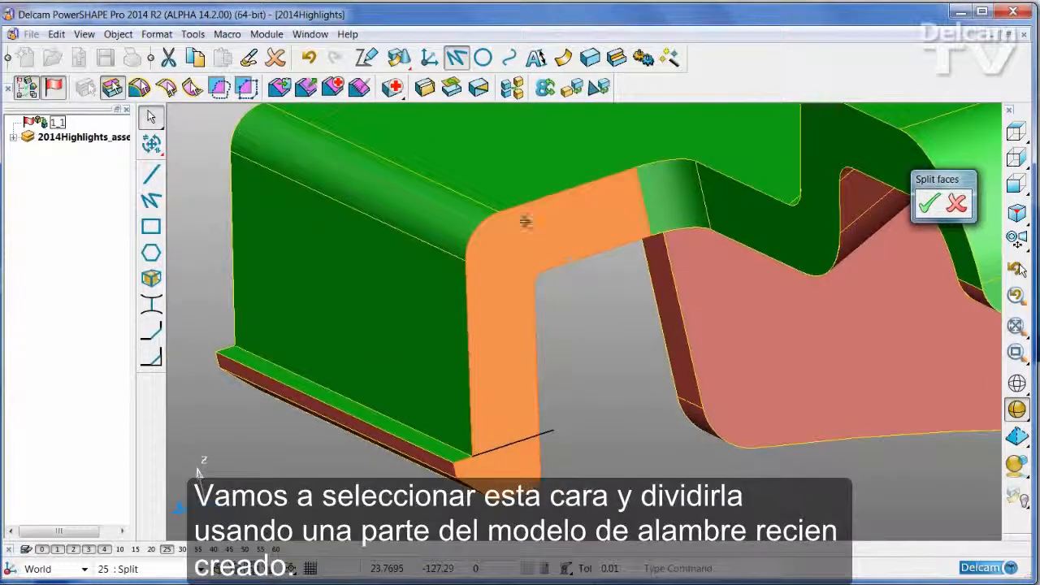
left_click(479, 88)
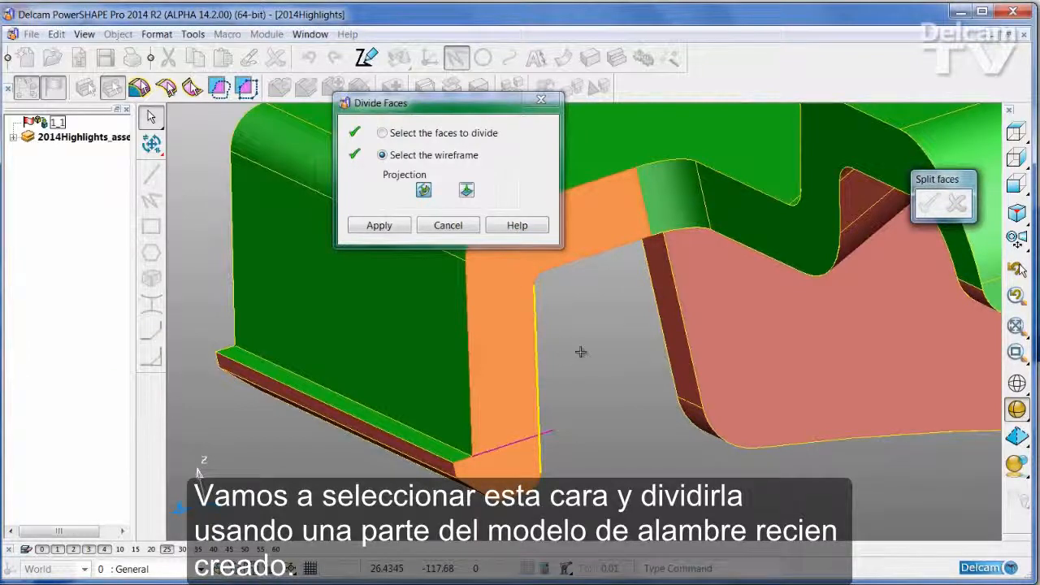
left_click(380, 225)
Step: Divide the end face on the opposite side of the rear flange with its own line and leave Divide Faces
middle_click_drag(549, 442, 616, 437)
middle_click_drag(622, 436, 532, 325)
left_click(531, 325)
left_click(430, 134)
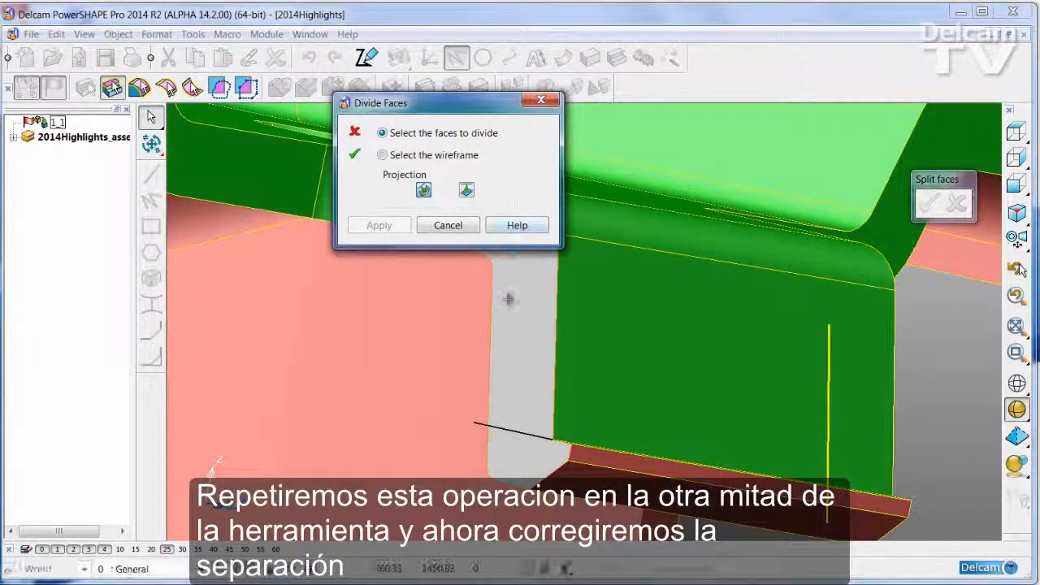
left_click(507, 299)
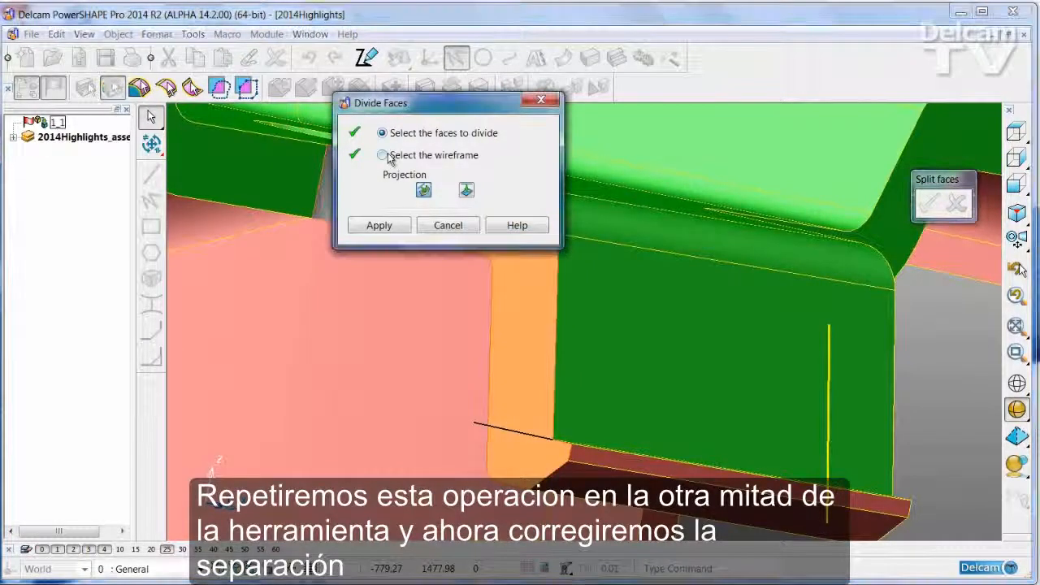
left_click(507, 429)
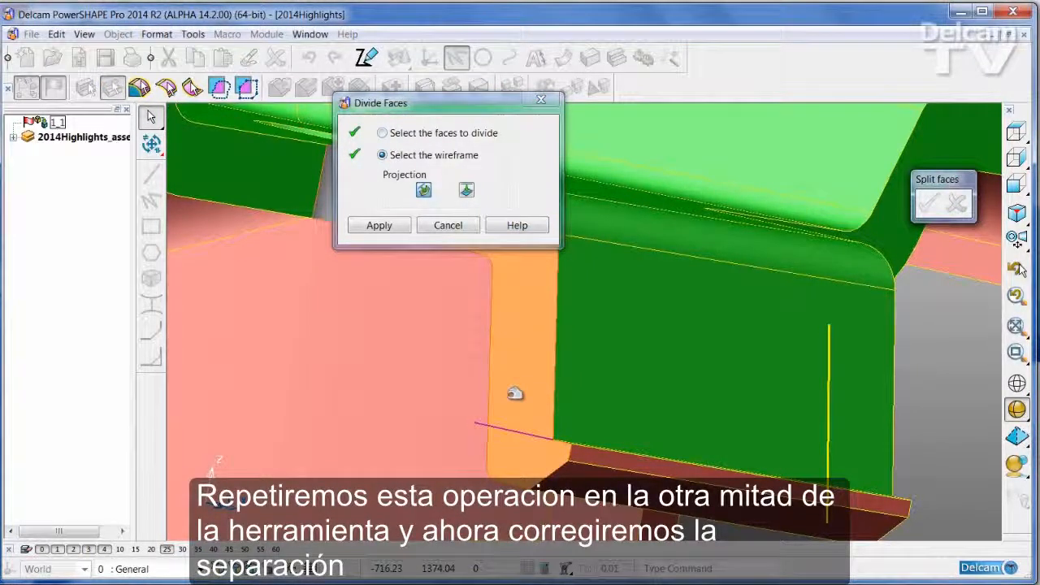
left_click(447, 226)
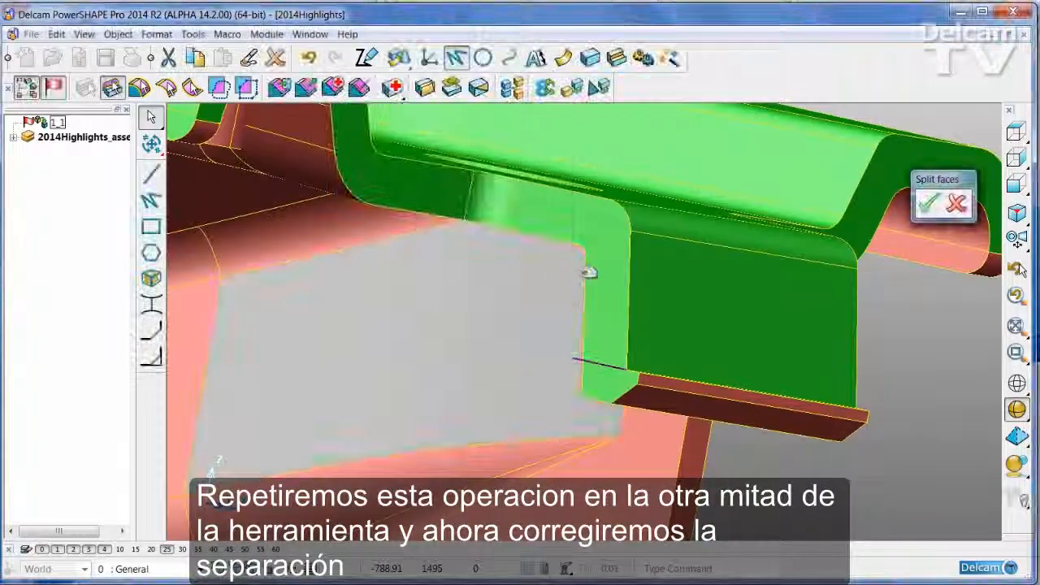
Step: Draft the two split-off lip end faces at an angle of 359, with the lip's narrow upper face as the reference
middle_click_drag(604, 342, 576, 212)
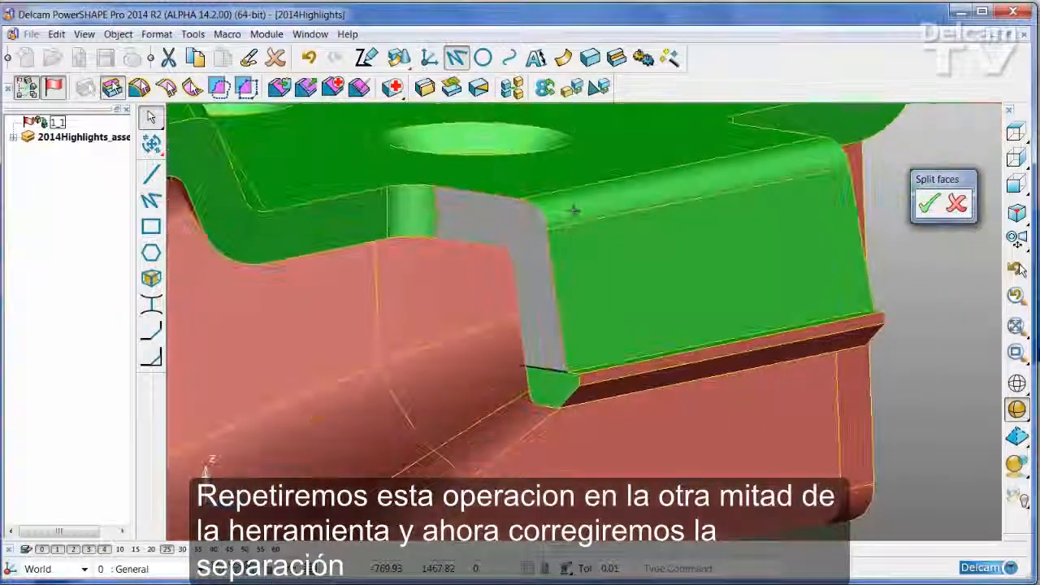
middle_click_drag(550, 390, 773, 374)
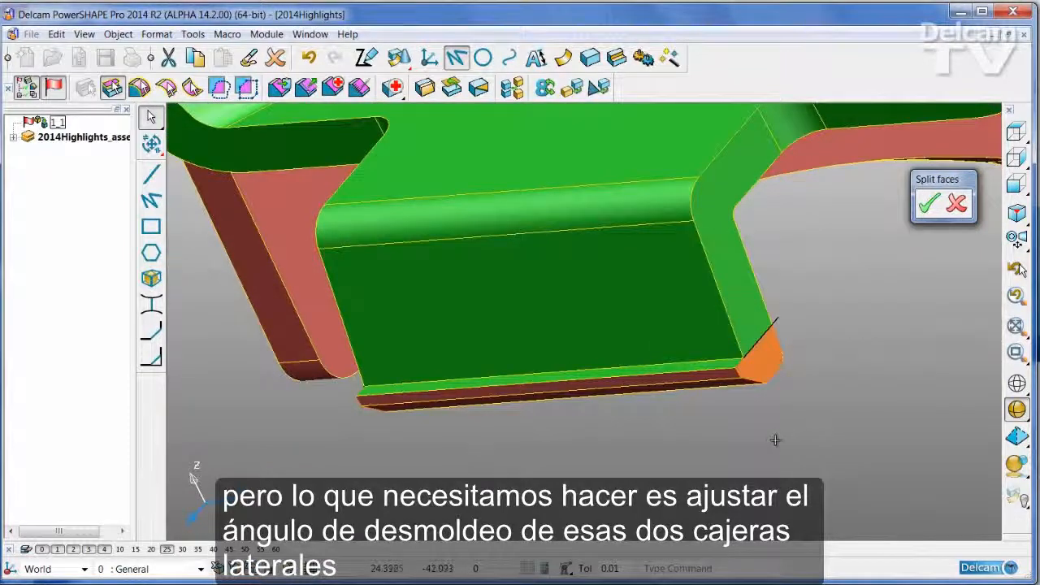
middle_click_drag(774, 440, 488, 91)
left_click(424, 87)
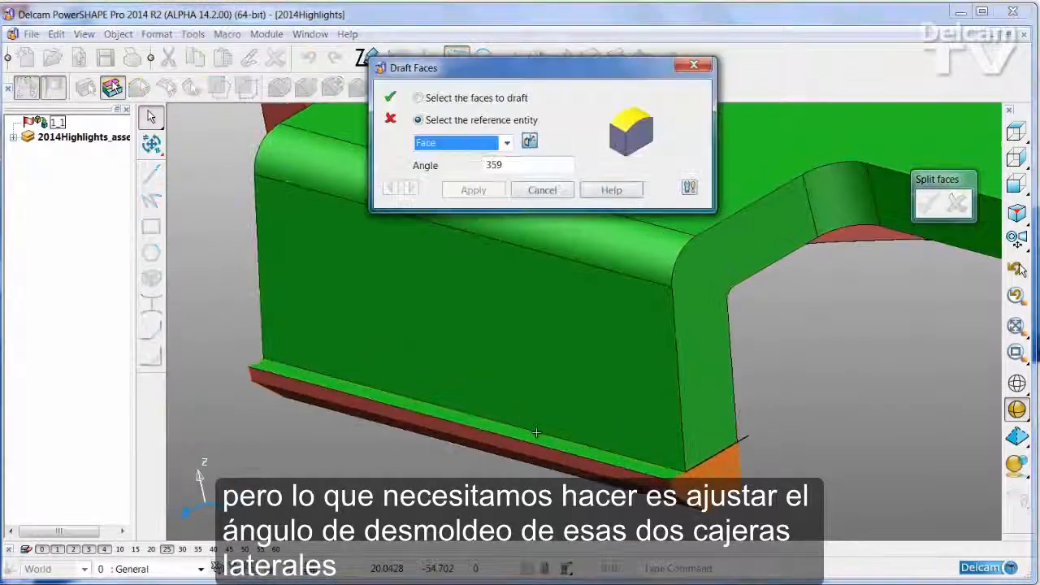
scroll(589, 422, "up", 5)
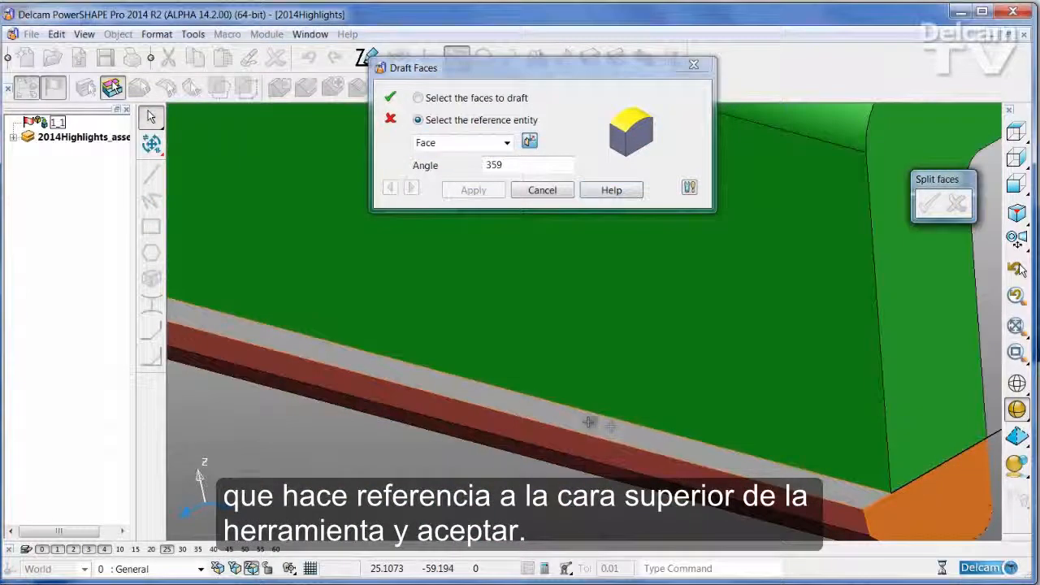
left_click(592, 424)
scroll(551, 407, "down", 3)
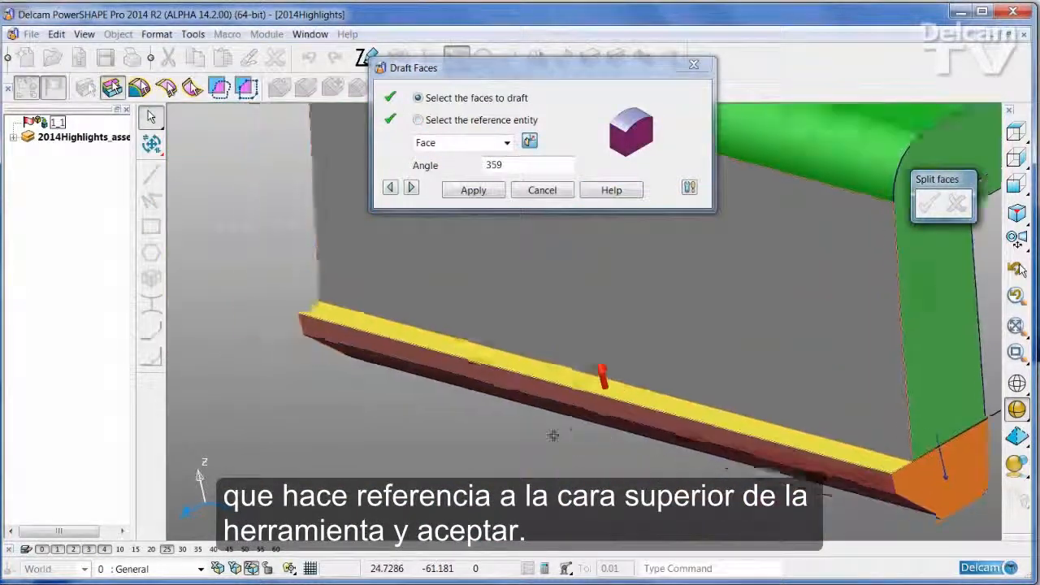
left_click(471, 189)
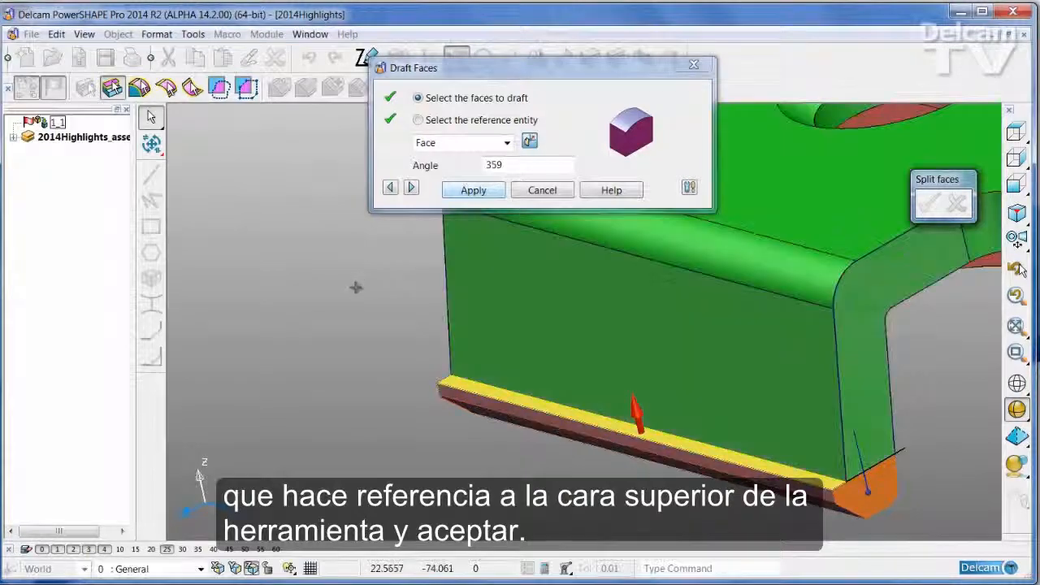
left_click(541, 191)
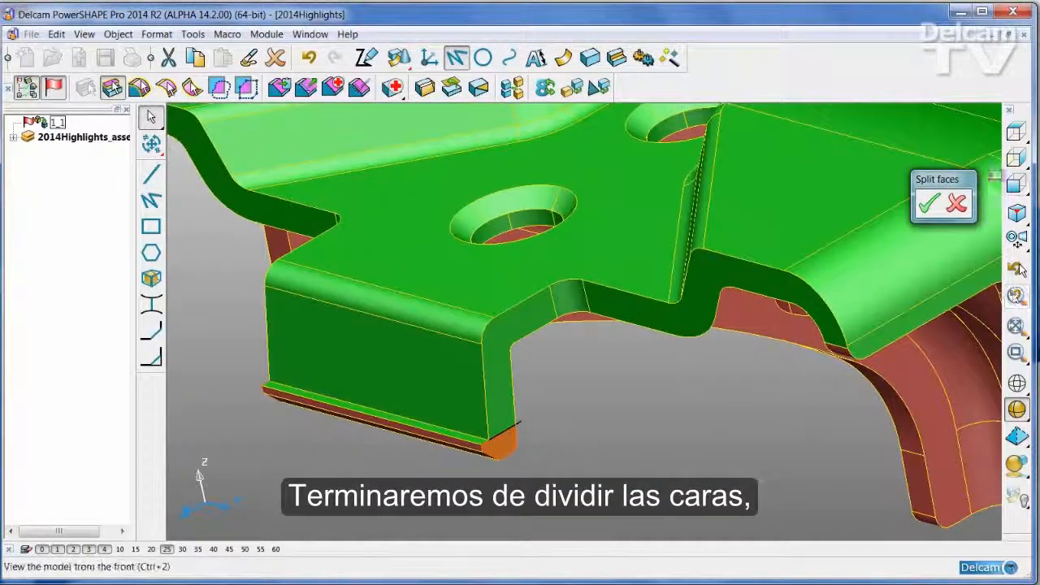
Step: Finish splitting faces, return to the core/cavity wizard and open the tool halves to expose the ambiguous lip end faces
left_click(930, 205)
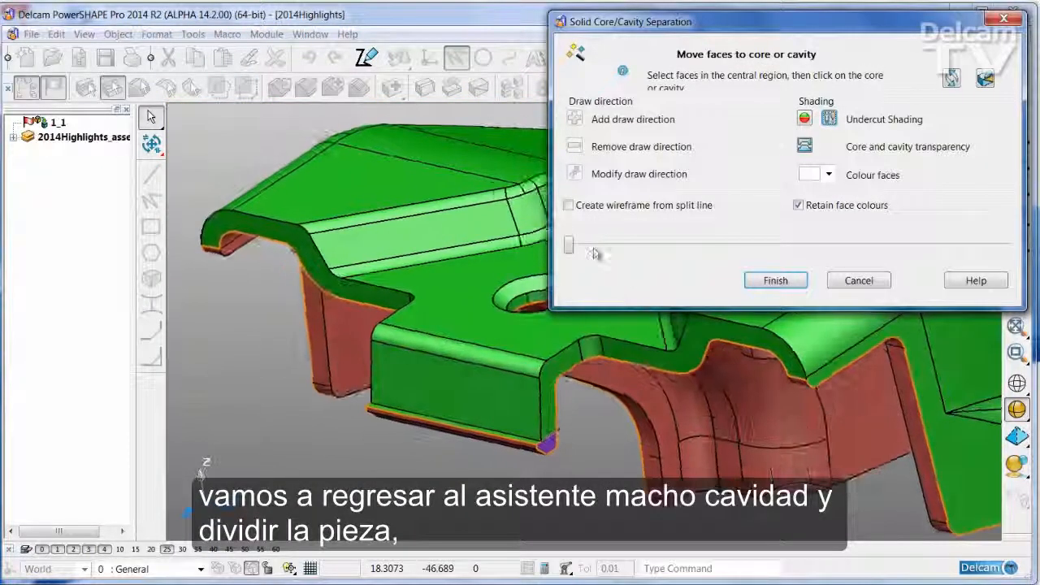
left_click_drag(569, 245, 696, 254)
middle_click_drag(674, 341, 613, 359)
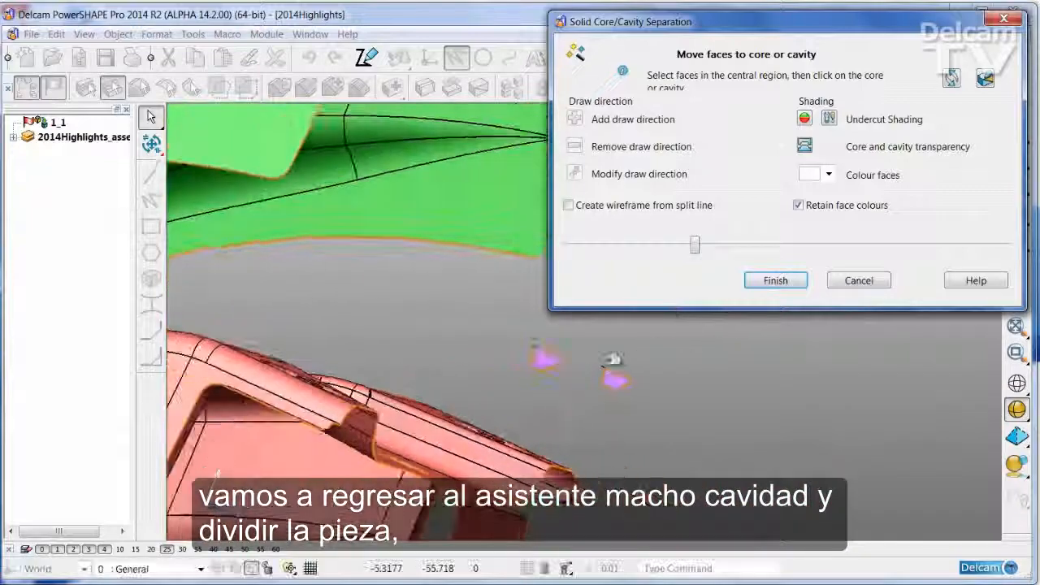
Step: Move the two ambiguous lip end faces to the red lower tool half and close the tool halves to complete the separation
left_click_drag(504, 343, 667, 402)
middle_click_drag(666, 402, 687, 370)
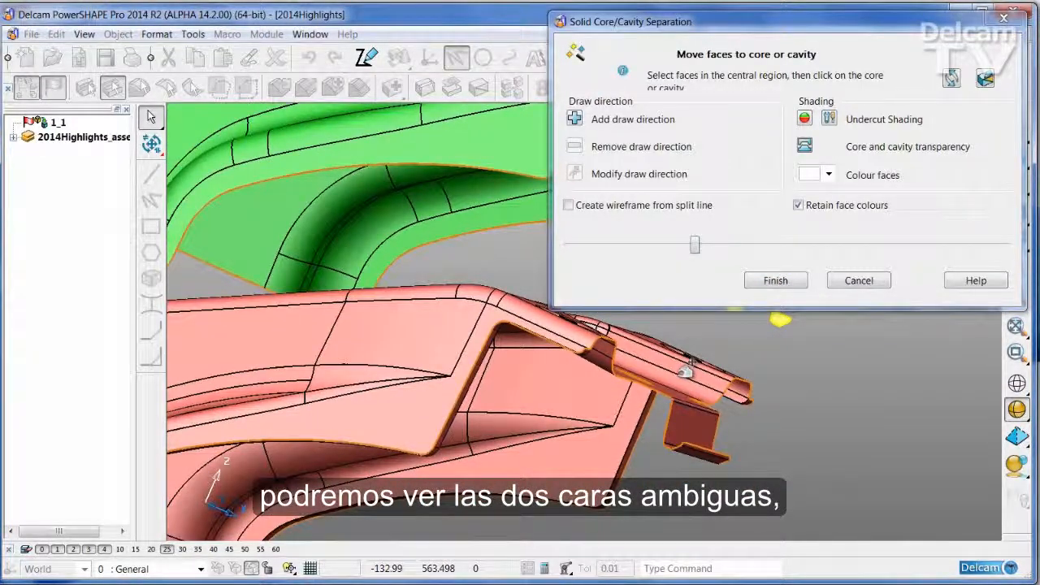
middle_click_drag(804, 406, 772, 314)
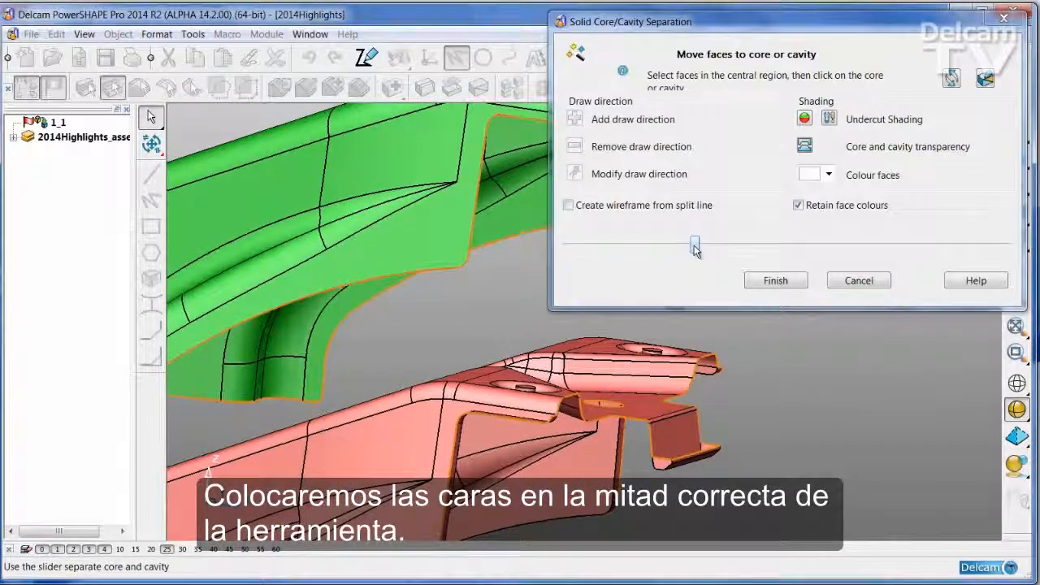
left_click_drag(695, 247, 569, 248)
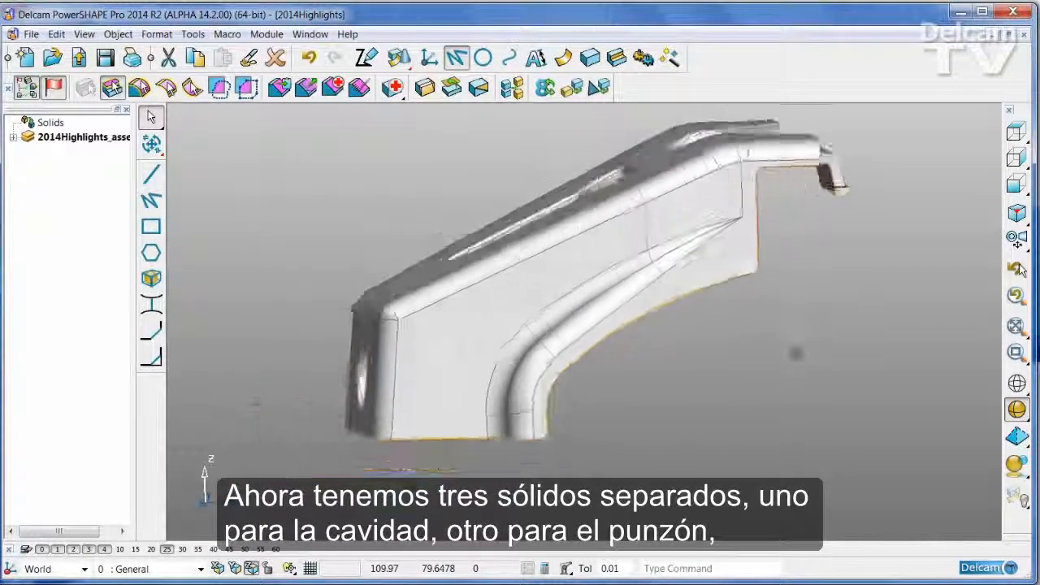
Step: Blank the three separated cavity, core and slide solids one by one, leaving only the wireframe of the open edges
left_click(608, 148)
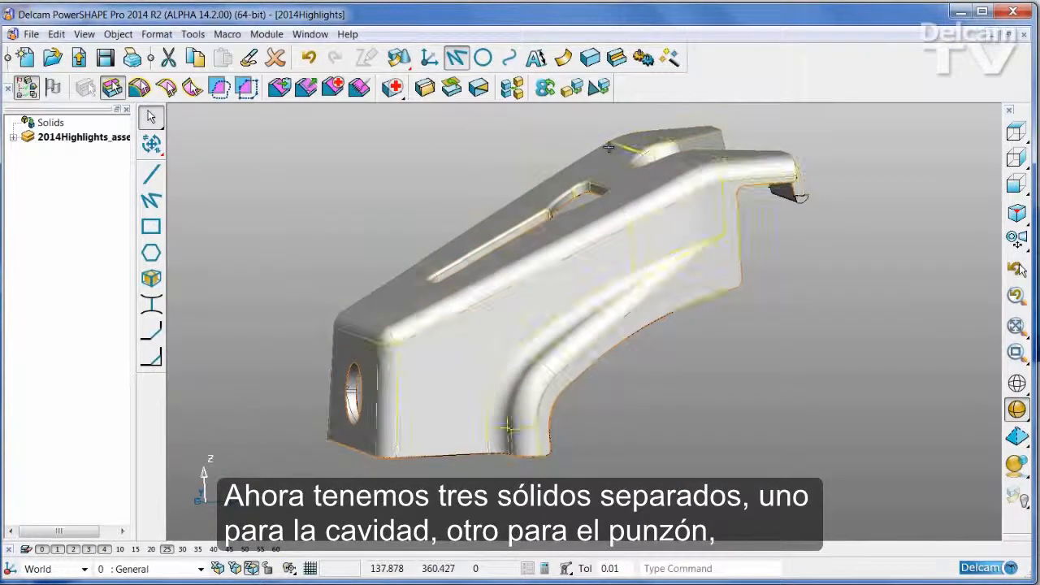
key("ctrl+j")
middle_click_drag(486, 357, 470, 386)
left_click(472, 348)
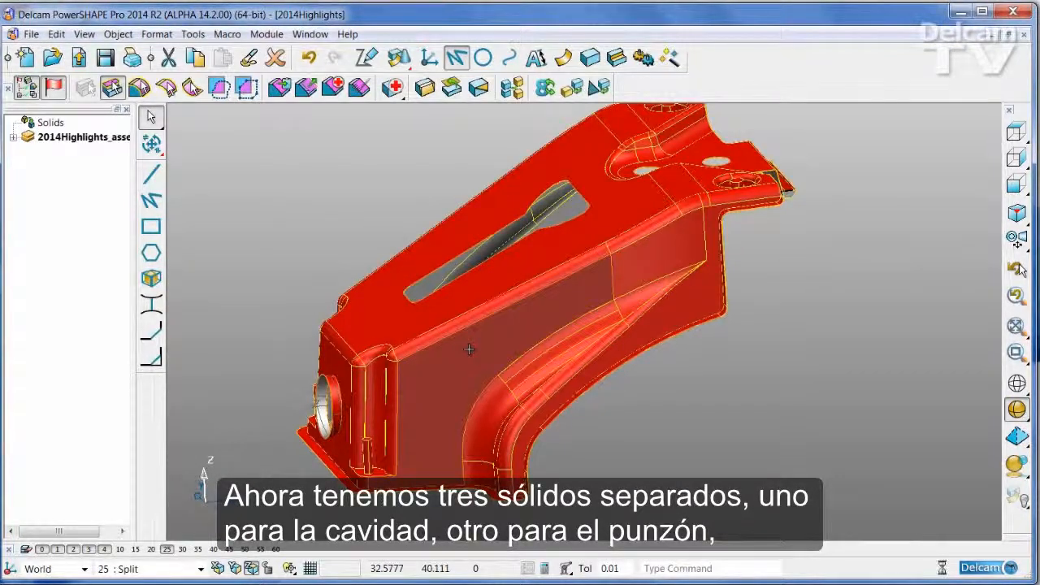
key("ctrl+j")
middle_click_drag(348, 288, 385, 379, "ctrl")
left_click(397, 388)
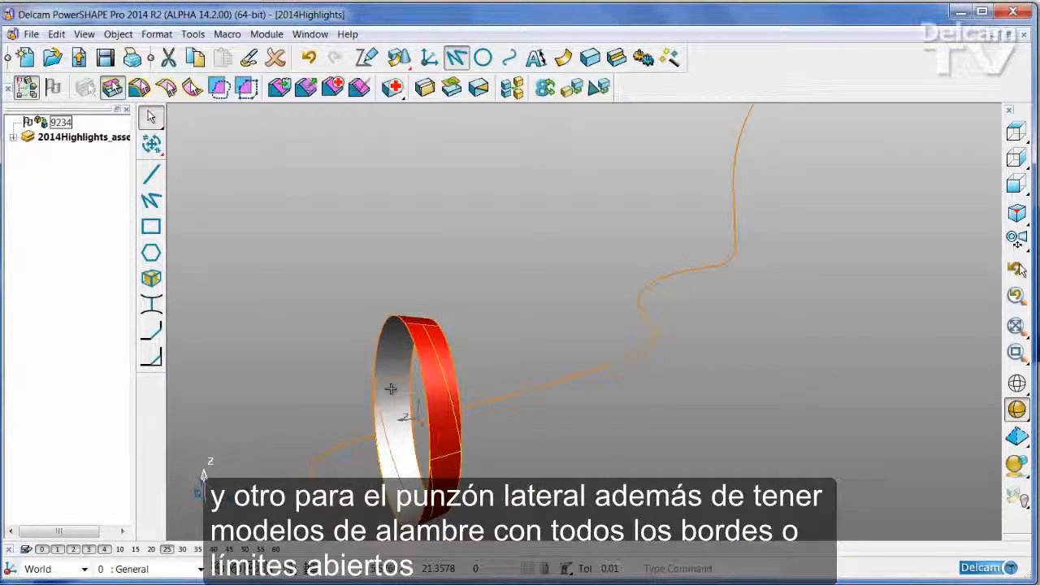
key("ctrl+j")
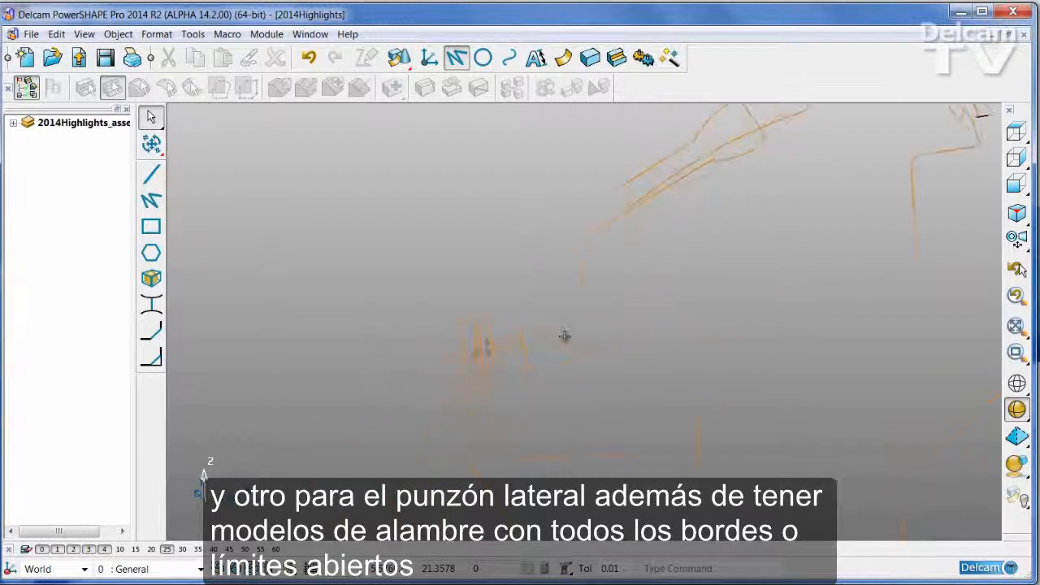
Step: Examine the open-edge wireframe by selecting the slide hole, outer boundary and small flange hole curves in turn, and clear the selection
left_click(477, 363)
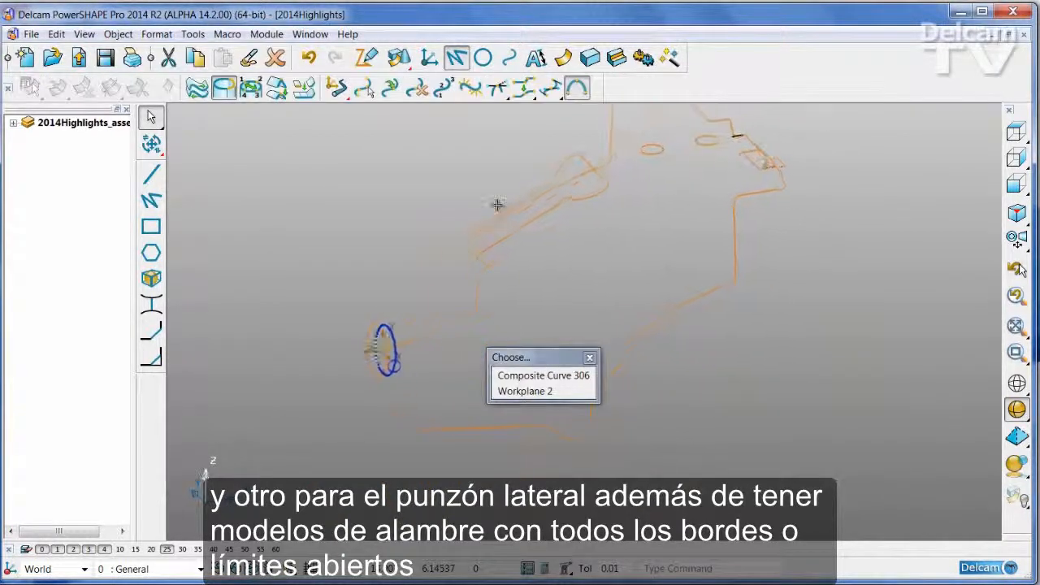
left_click(543, 375)
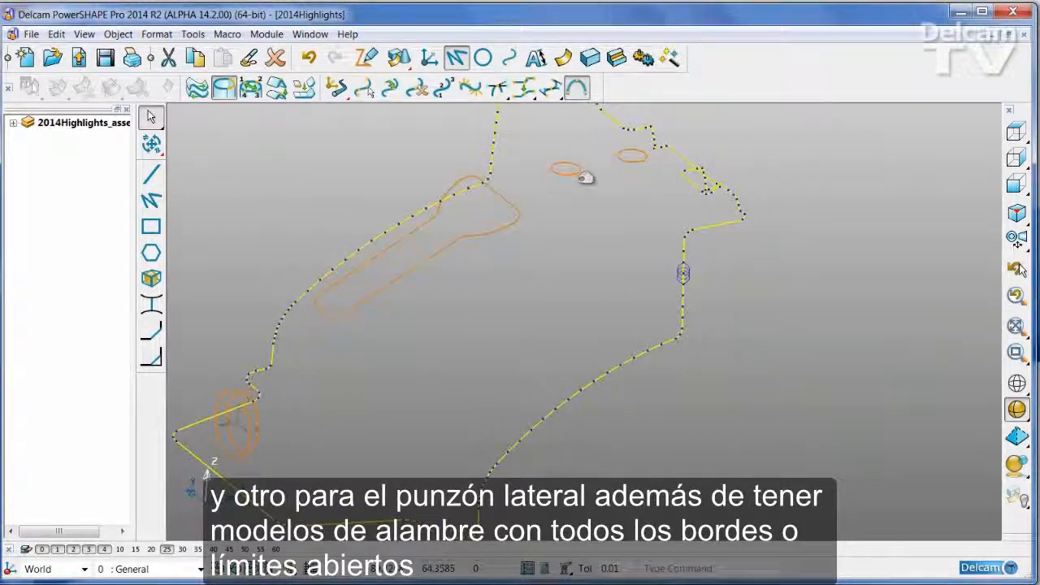
left_click(581, 172)
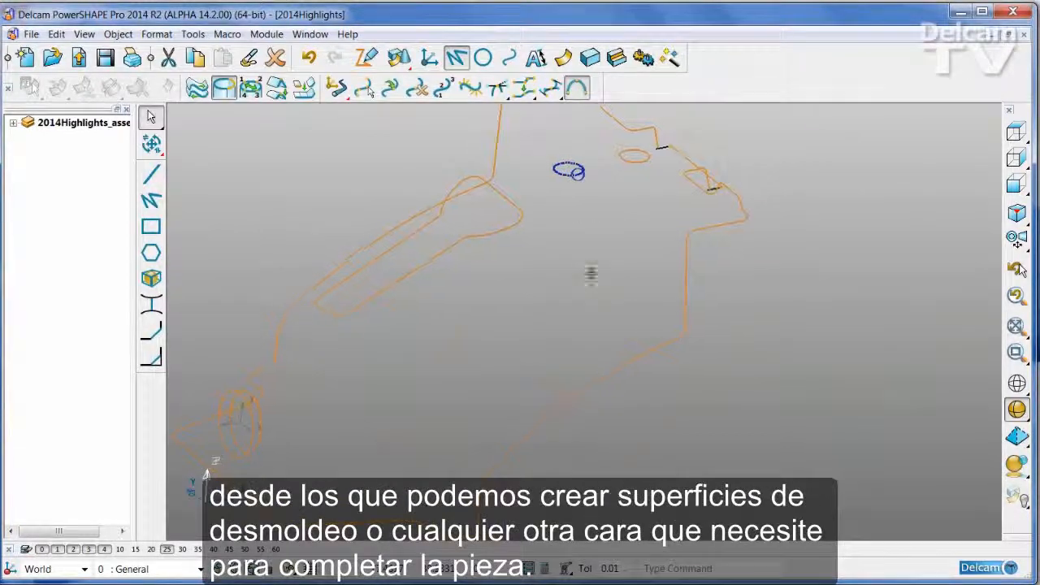
left_click(850, 431)
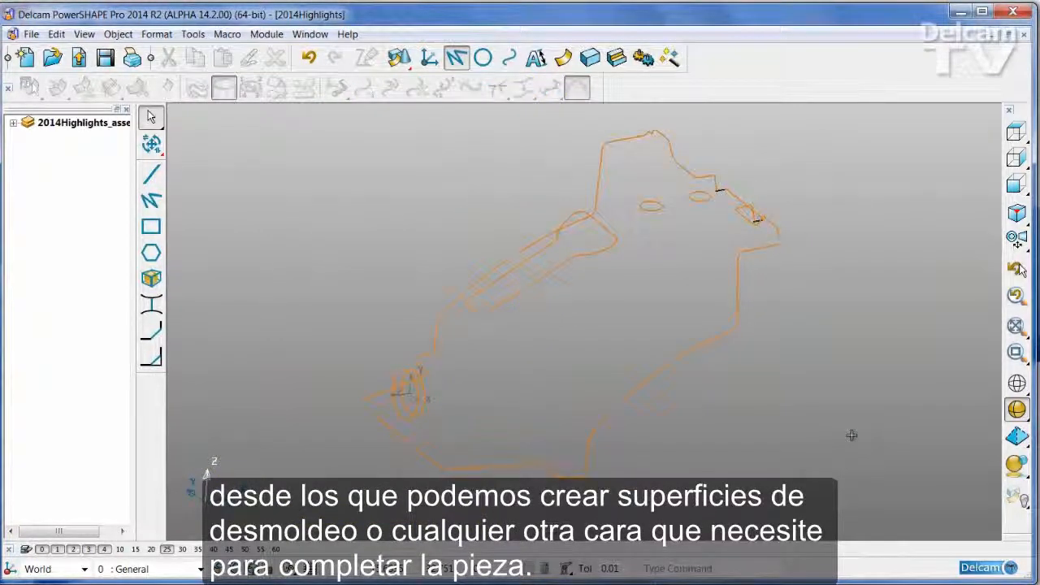